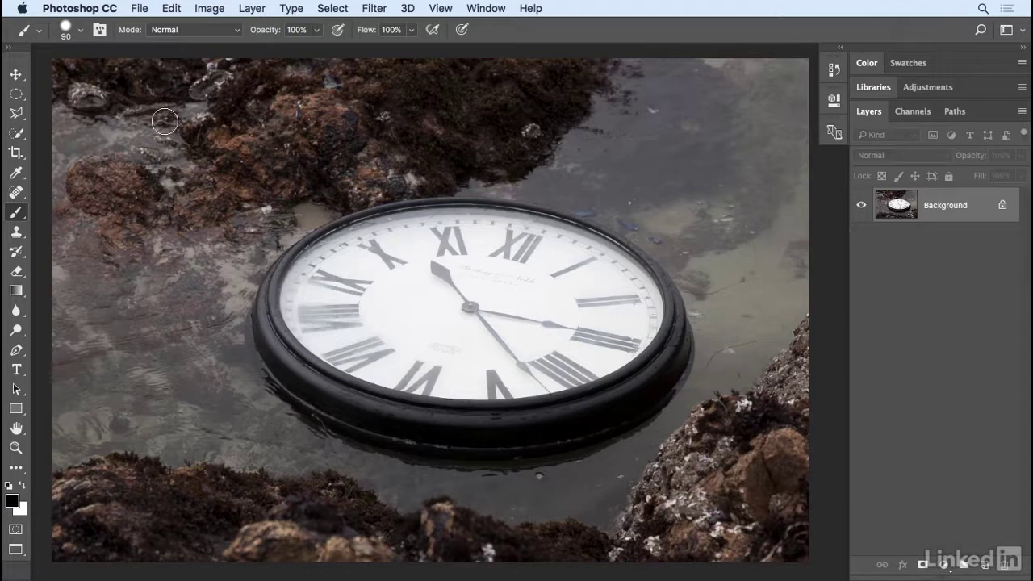
Draw an elliptical marquee selection around the clock's whole outer rim
{"action": "left_click", "coordinate": [16, 94]}
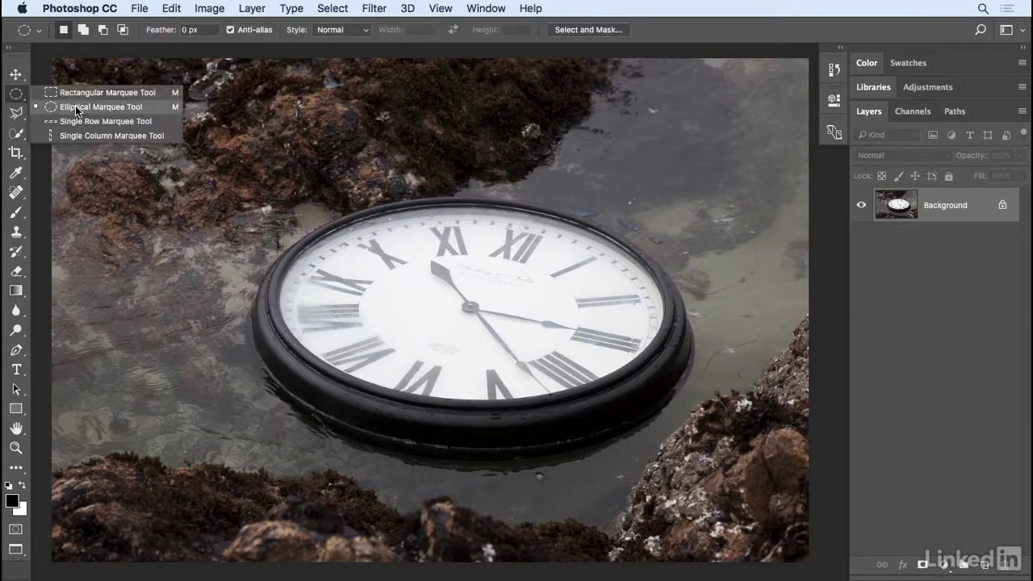
{"action": "left_click", "coordinate": [48, 106]}
{"action": "left_click_drag", "start_coordinate": [249, 190], "coordinate": [702, 473]}
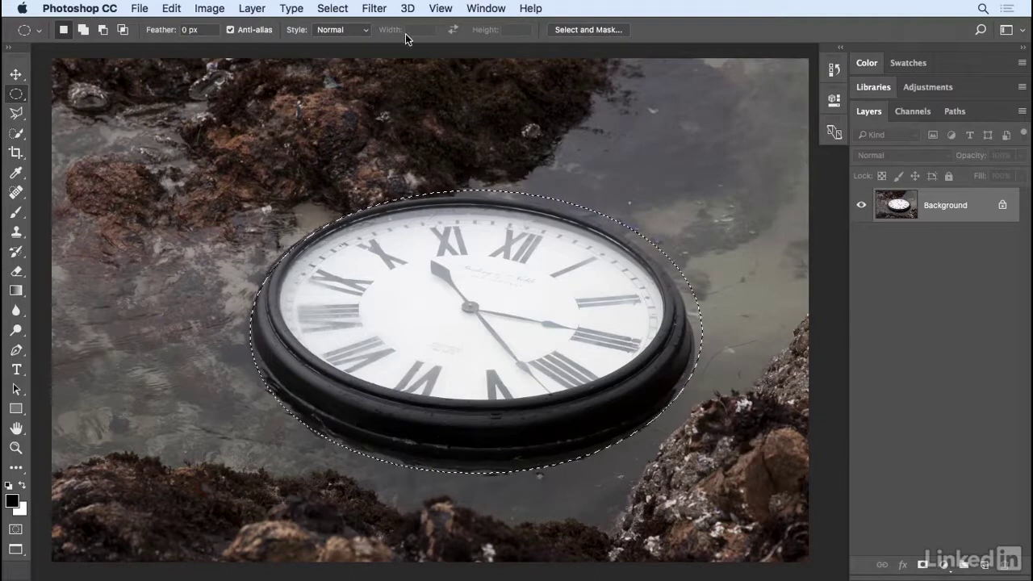
Transform the selection, distorting and stretching it to about 103% width and height so it fully encloses the tilted clock
{"action": "left_click", "coordinate": [338, 9]}
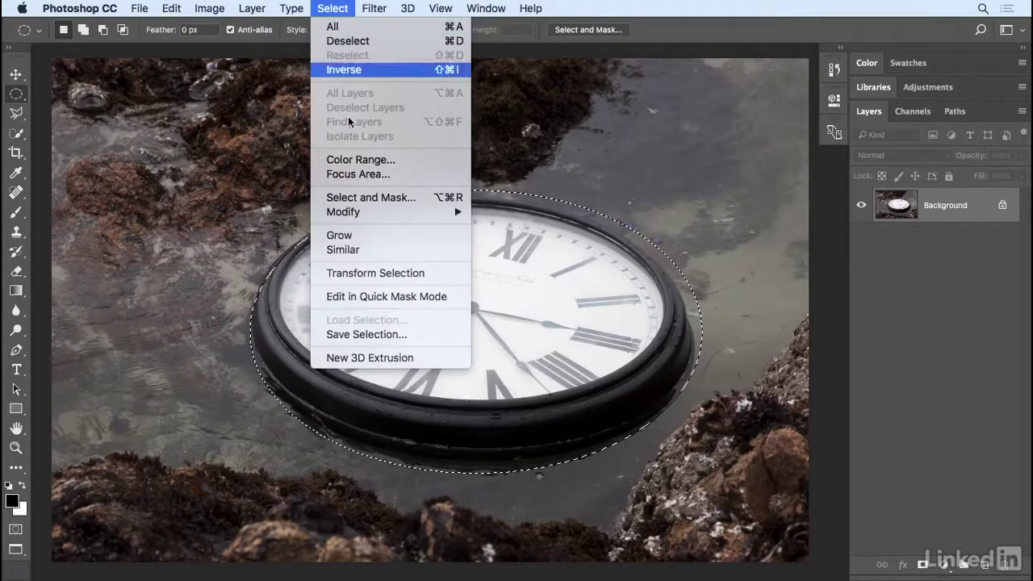
{"action": "left_click", "coordinate": [375, 273]}
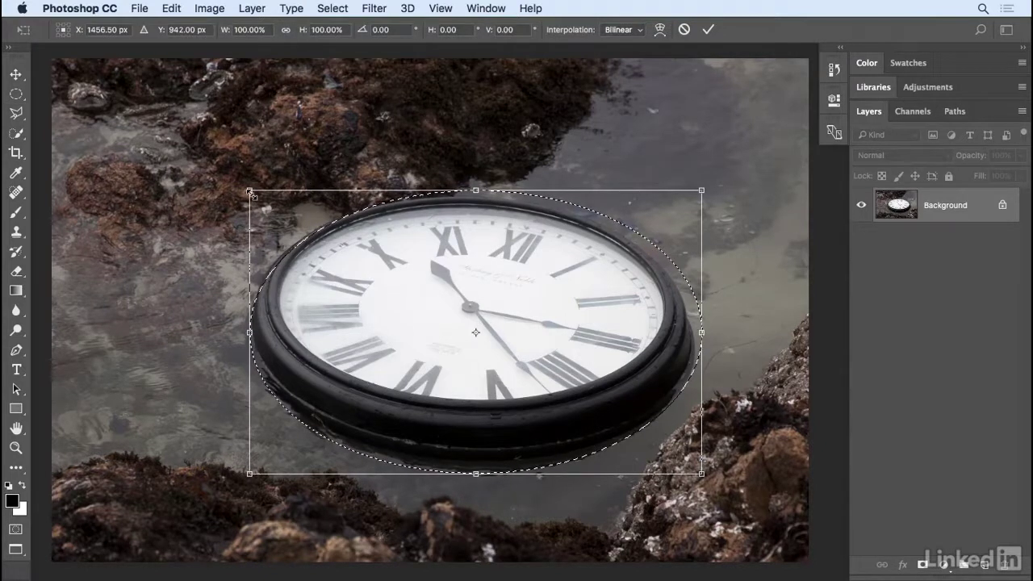
{"action": "left_click_drag", "start_coordinate": [250, 194], "coordinate": [241, 184]}
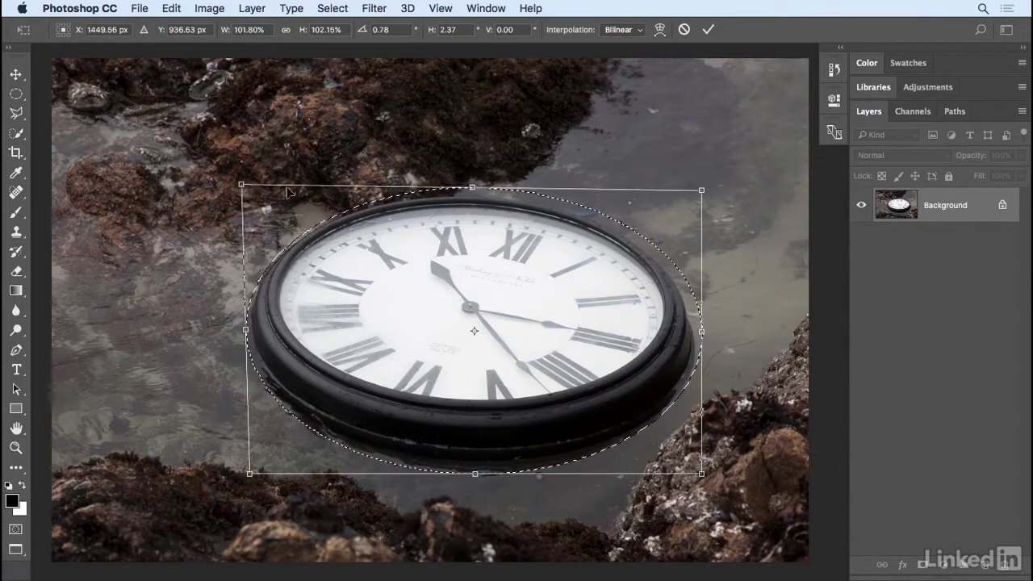
{"action": "left_click_drag", "start_coordinate": [702, 191], "coordinate": [695, 205]}
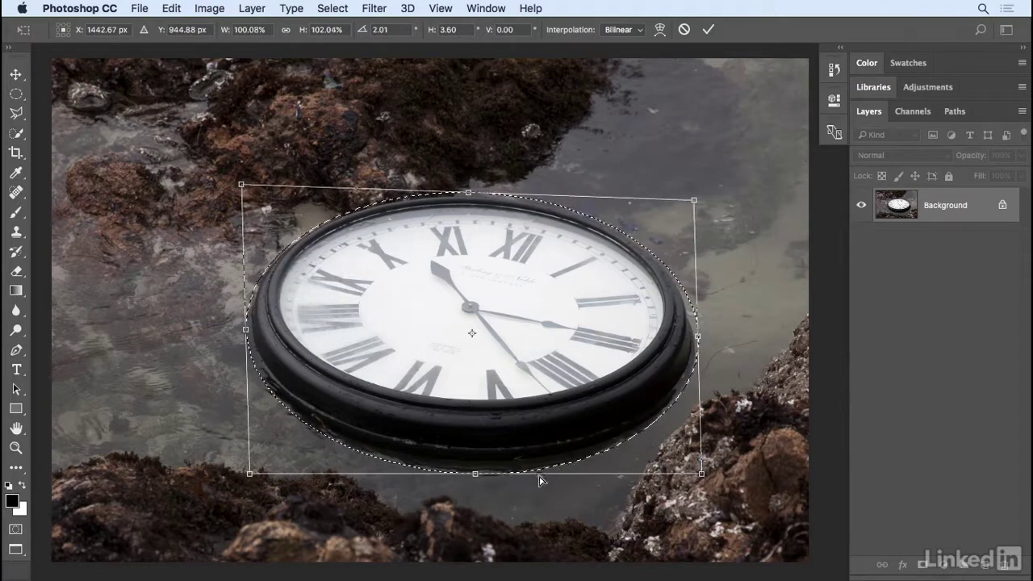
{"action": "left_click_drag", "start_coordinate": [476, 476], "coordinate": [479, 476]}
{"action": "left_click_drag", "start_coordinate": [246, 331], "coordinate": [239, 330]}
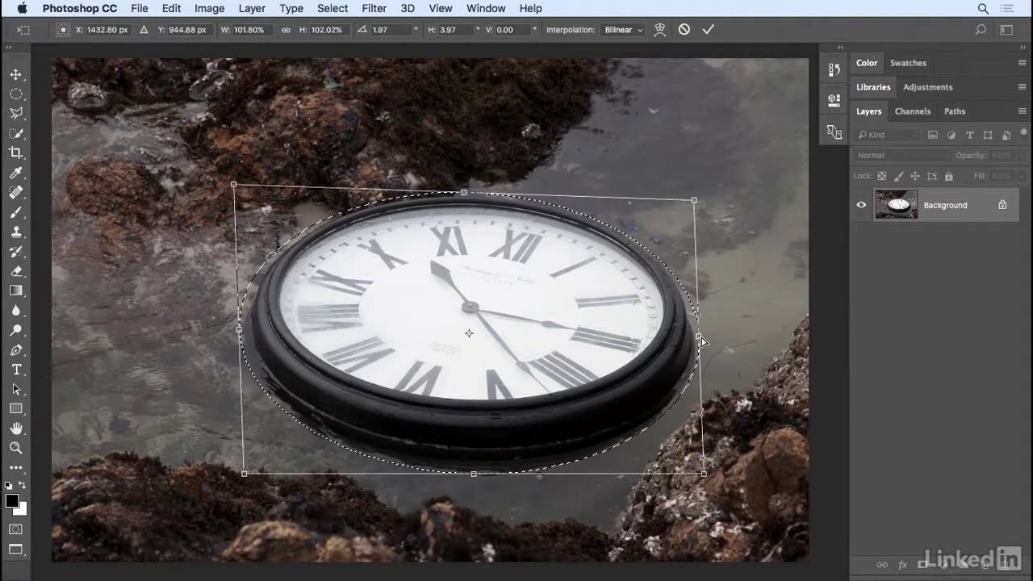
{"action": "left_click_drag", "start_coordinate": [699, 338], "coordinate": [704, 338]}
{"action": "left_click_drag", "start_coordinate": [468, 197], "coordinate": [468, 193]}
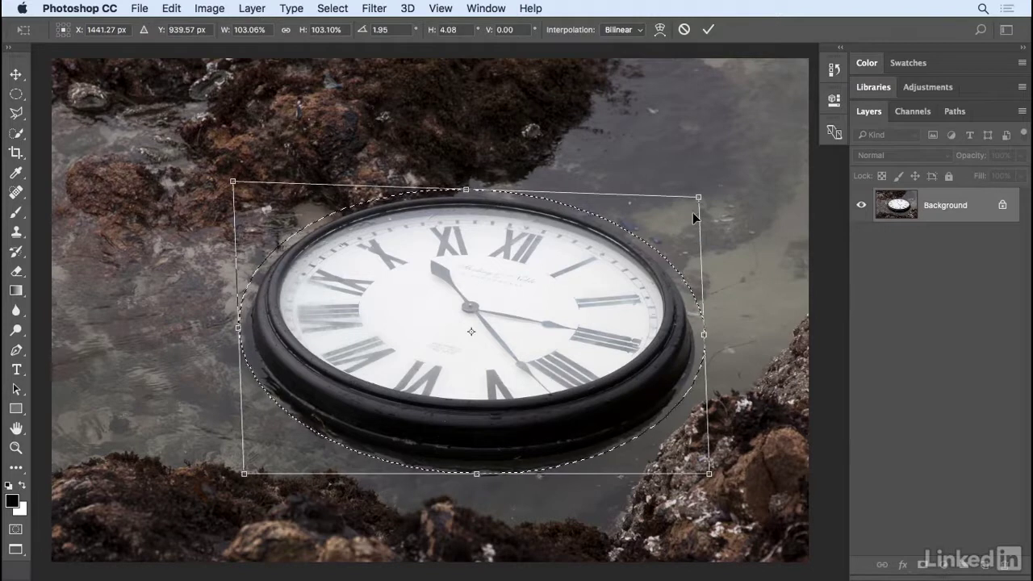
{"action": "key", "text": "Return"}
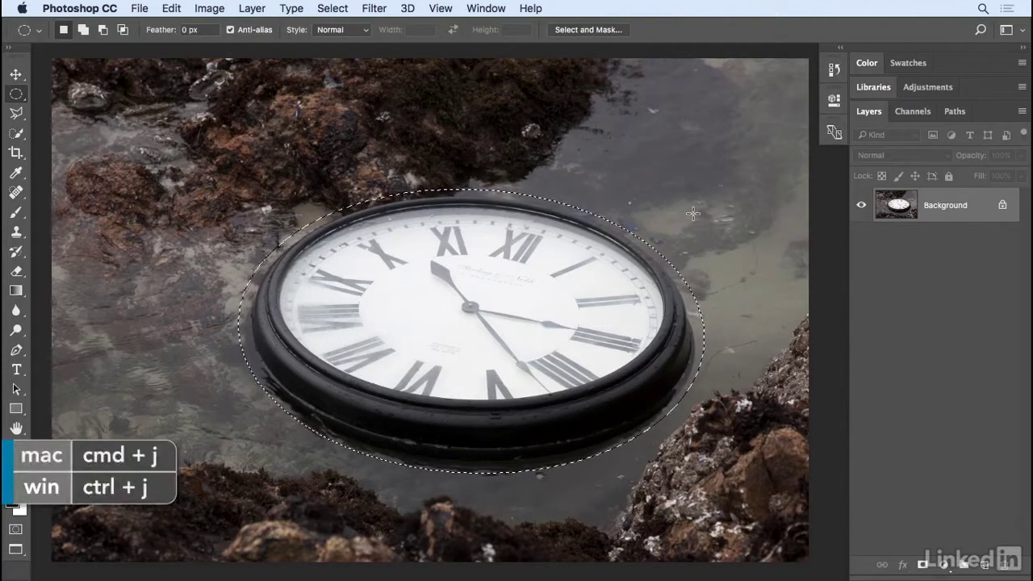
Copy the selected clock to a new layer and convert both that layer and the background to smart objects
{"action": "key", "text": "cmd+j"}
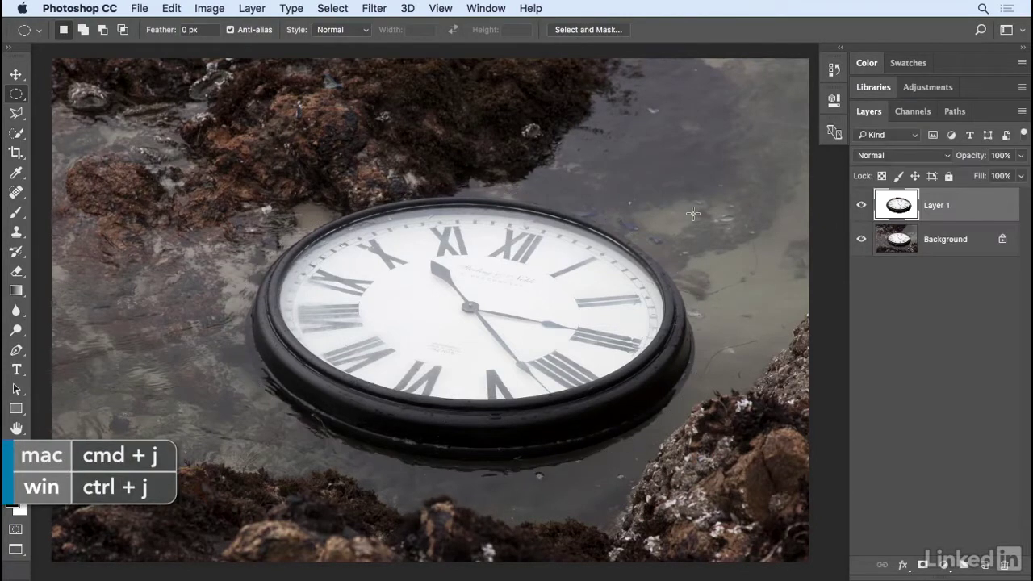
{"action": "right_click", "coordinate": [970, 204]}
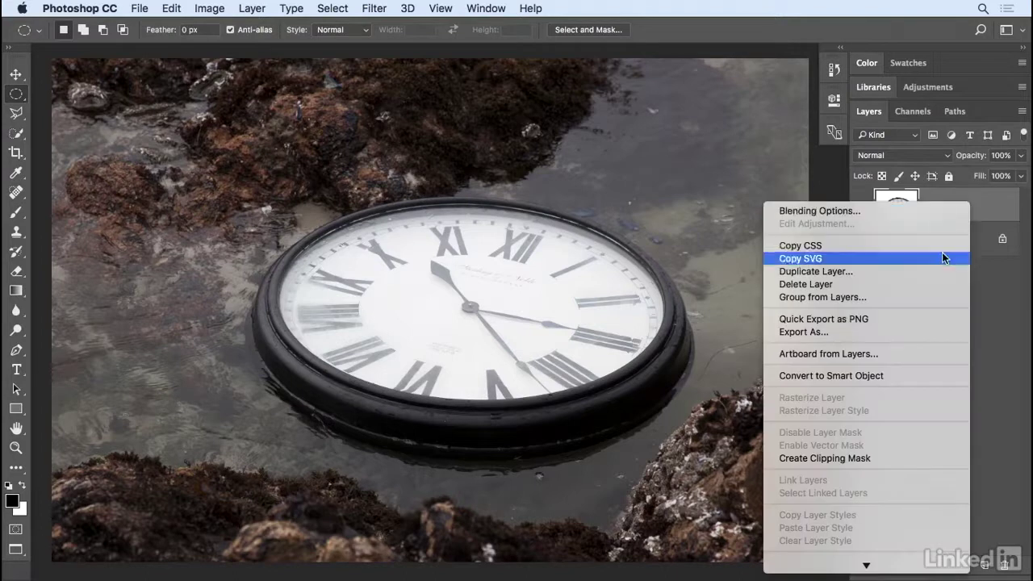
{"action": "left_click", "coordinate": [912, 374]}
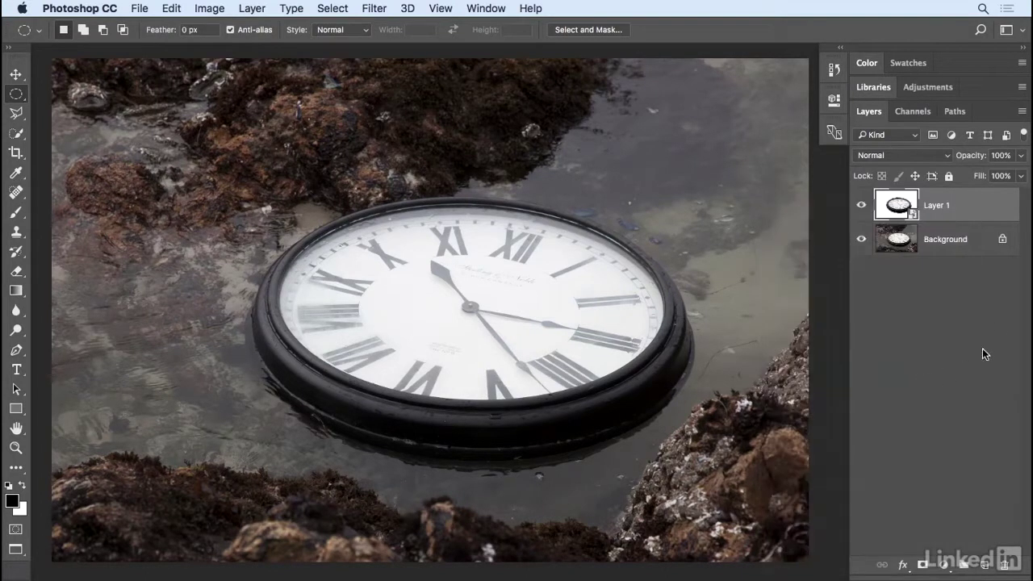
{"action": "right_click", "coordinate": [979, 242]}
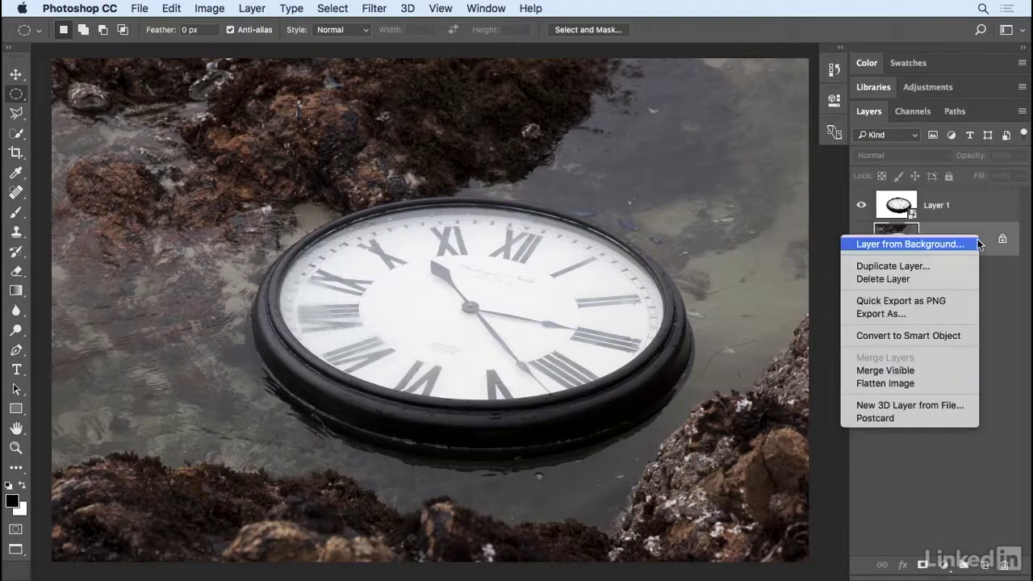
{"action": "left_click", "coordinate": [959, 336]}
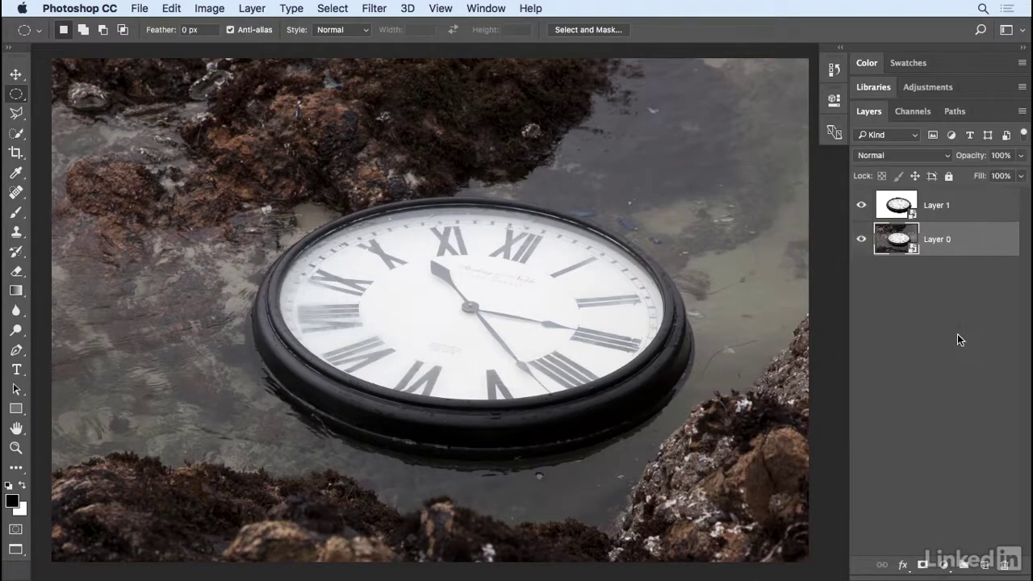
Open the Liquify filter on the clock copy, Layer 1
{"action": "left_click", "coordinate": [967, 206]}
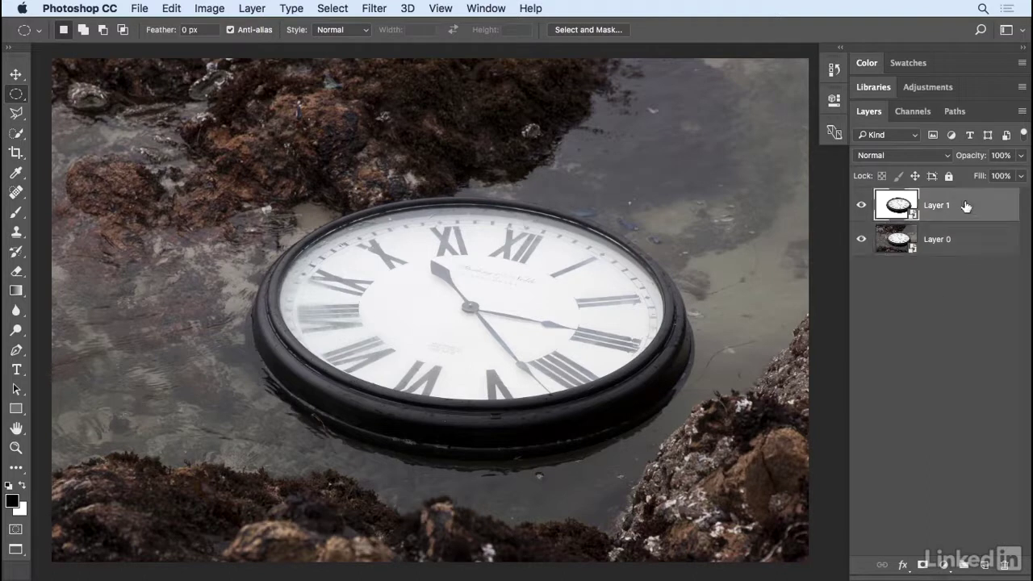
{"action": "left_click", "coordinate": [383, 10]}
{"action": "left_click", "coordinate": [442, 134]}
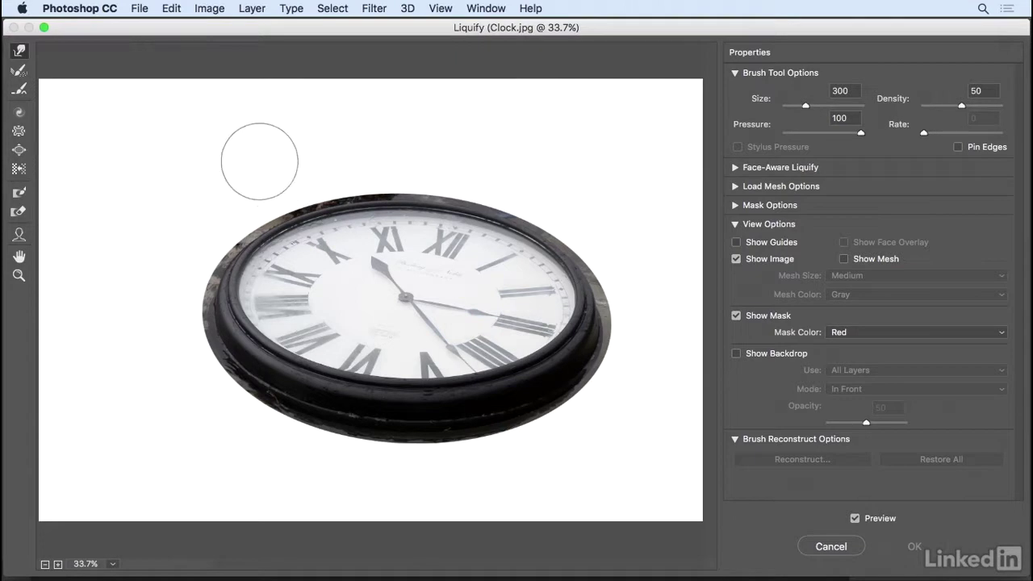
Push two bumps up from the clock's upper rim with Forward Warp at size 300, and brush the second one back with Reconstruct
{"action": "mouse_move", "coordinate": [323, 215]}
{"action": "left_mouse_down"}
{"action": "mouse_move", "coordinate": [307, 189]}
{"action": "mouse_move", "coordinate": [316, 180]}
{"action": "left_mouse_up"}
{"action": "left_click_drag", "start_coordinate": [369, 201], "coordinate": [362, 170]}
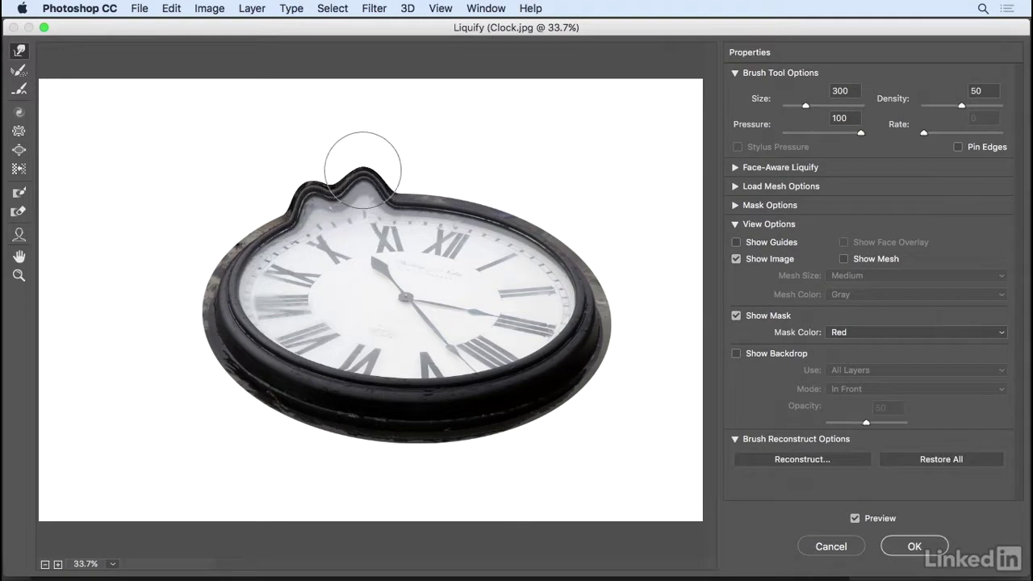
{"action": "left_click", "coordinate": [20, 71]}
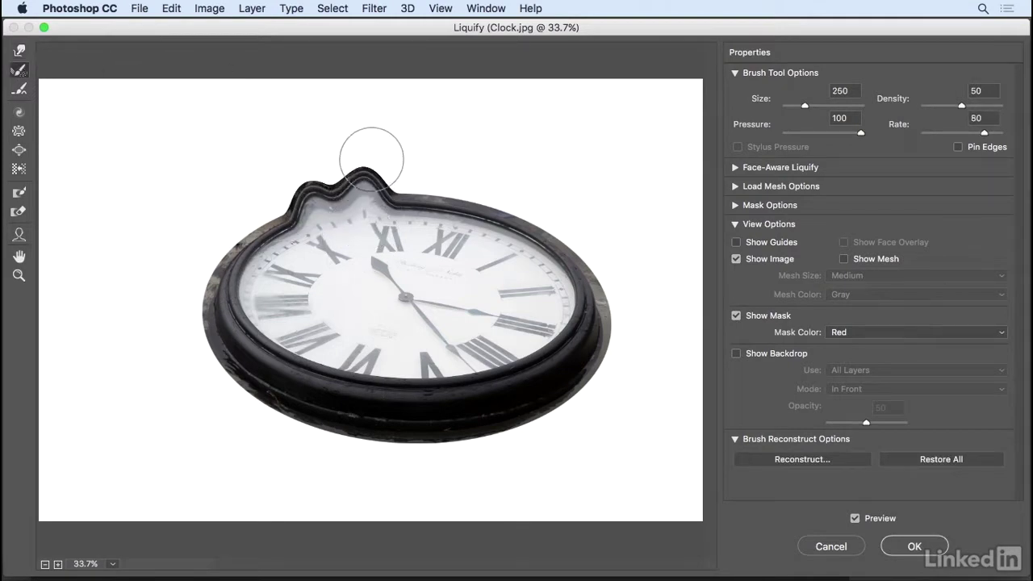
{"action": "mouse_move", "coordinate": [364, 155]}
{"action": "left_mouse_down"}
{"action": "mouse_move", "coordinate": [348, 185]}
{"action": "mouse_move", "coordinate": [382, 167]}
{"action": "mouse_move", "coordinate": [375, 195]}
{"action": "mouse_move", "coordinate": [366, 152]}
{"action": "mouse_move", "coordinate": [358, 196]}
{"action": "mouse_move", "coordinate": [387, 170]}
{"action": "mouse_move", "coordinate": [387, 196]}
{"action": "left_mouse_up"}
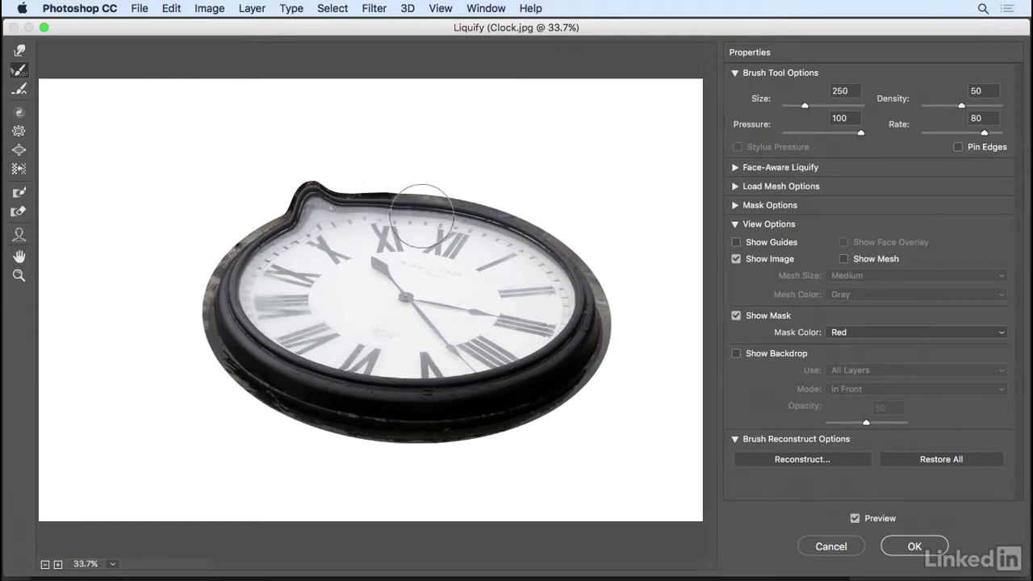
Show the mesh, brush the remaining rim bump back with the Reconstruct tool, and hide the mesh again
{"action": "left_click", "coordinate": [844, 259]}
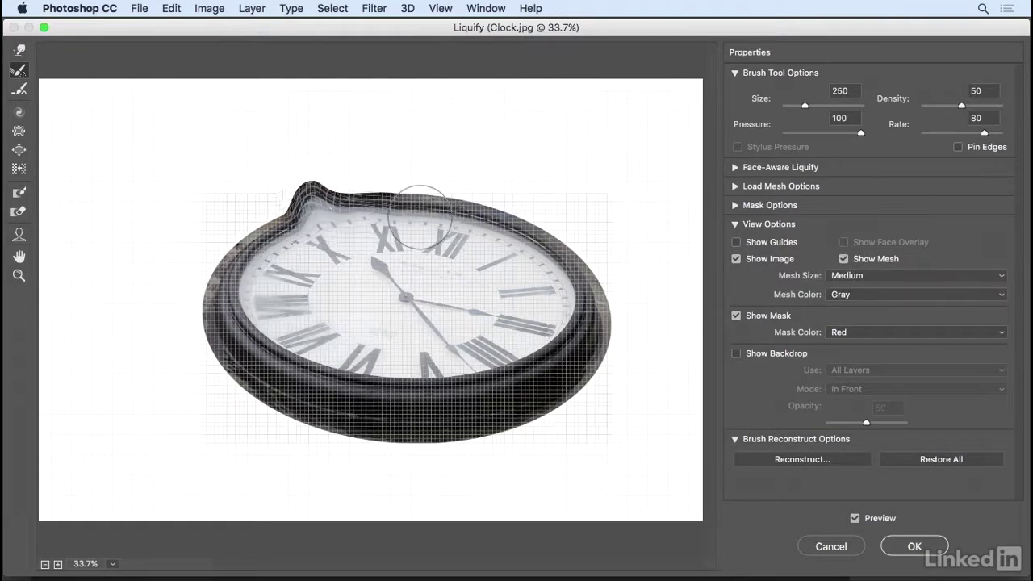
{"action": "mouse_move", "coordinate": [350, 203]}
{"action": "left_mouse_down"}
{"action": "mouse_move", "coordinate": [299, 180]}
{"action": "mouse_move", "coordinate": [302, 166]}
{"action": "mouse_move", "coordinate": [313, 201]}
{"action": "mouse_move", "coordinate": [277, 180]}
{"action": "mouse_move", "coordinate": [272, 202]}
{"action": "mouse_move", "coordinate": [309, 186]}
{"action": "mouse_move", "coordinate": [323, 150]}
{"action": "mouse_move", "coordinate": [339, 162]}
{"action": "left_mouse_up"}
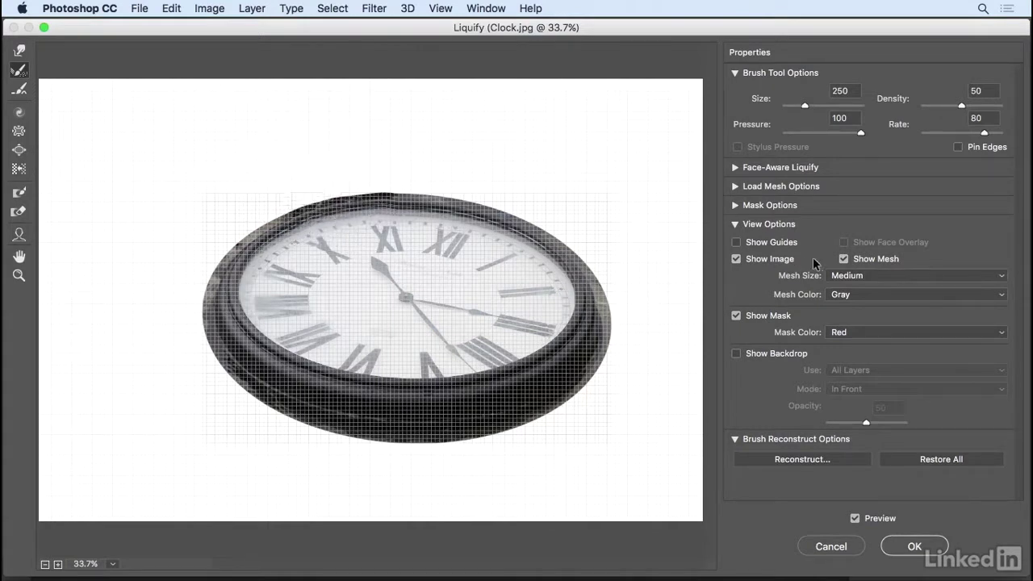
{"action": "left_click", "coordinate": [844, 259]}
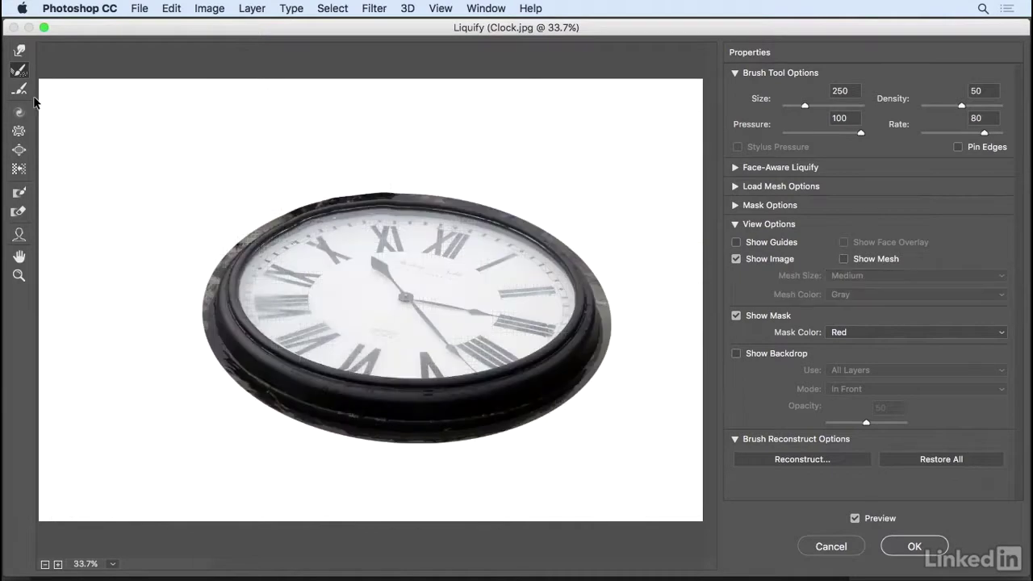
Push a new bump up from the clock's upper-left rim with Forward Warp and select the Smooth tool
{"action": "left_click", "coordinate": [19, 52]}
{"action": "mouse_move", "coordinate": [347, 231]}
{"action": "left_mouse_down"}
{"action": "mouse_move", "coordinate": [327, 158]}
{"action": "mouse_move", "coordinate": [345, 166]}
{"action": "mouse_move", "coordinate": [309, 161]}
{"action": "mouse_move", "coordinate": [374, 171]}
{"action": "left_mouse_up"}
{"action": "left_click", "coordinate": [20, 90]}
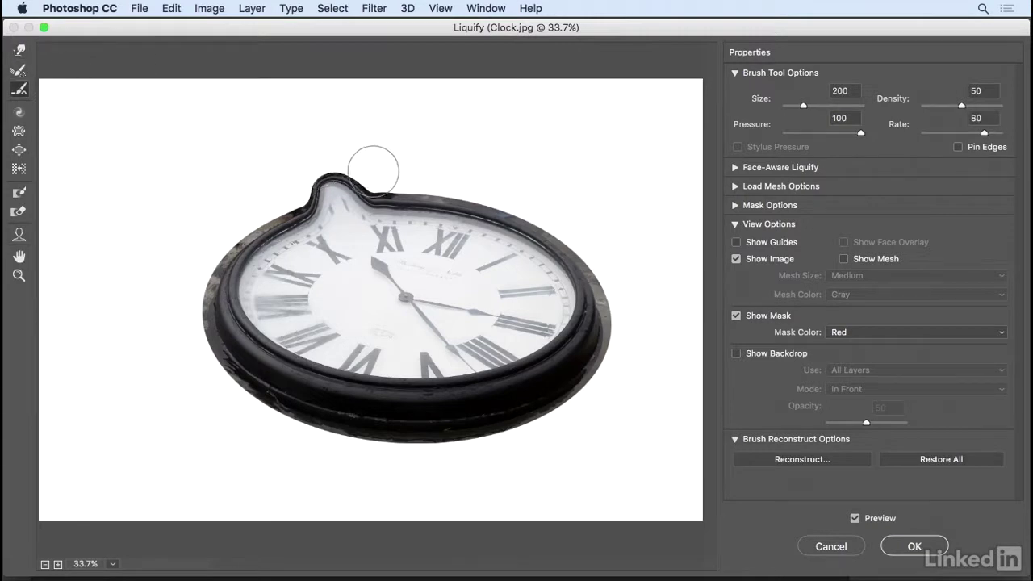
Twirl the clock hands around the centre of the dial with a size 600 brush
{"action": "left_click", "coordinate": [20, 112]}
{"action": "left_click_drag", "start_coordinate": [419, 297], "coordinate": [418, 296]}
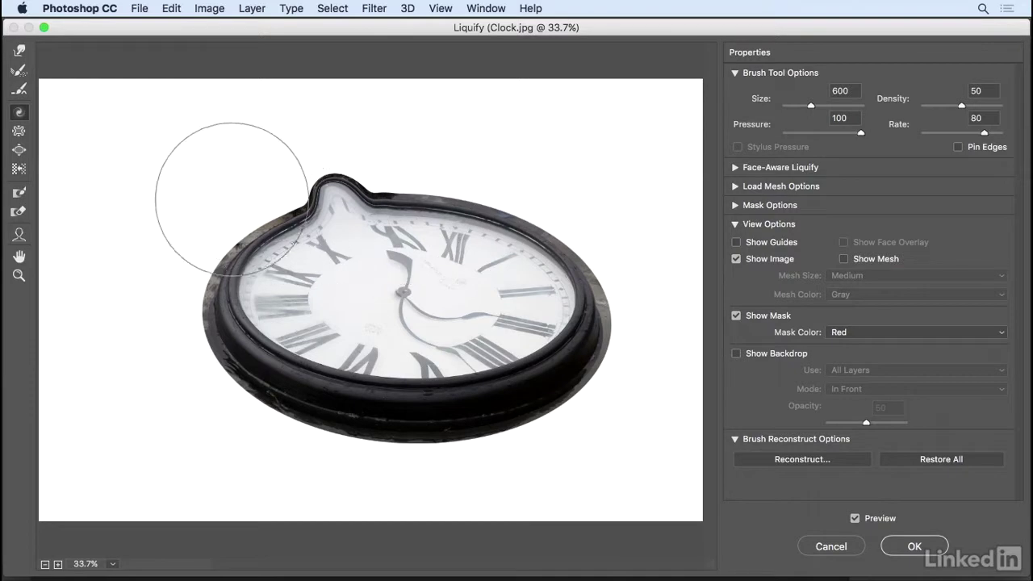
Pucker the centre of the dial with a size 600 brush, and bloat it with the tool's inverted effect
{"action": "left_click", "coordinate": [18, 130]}
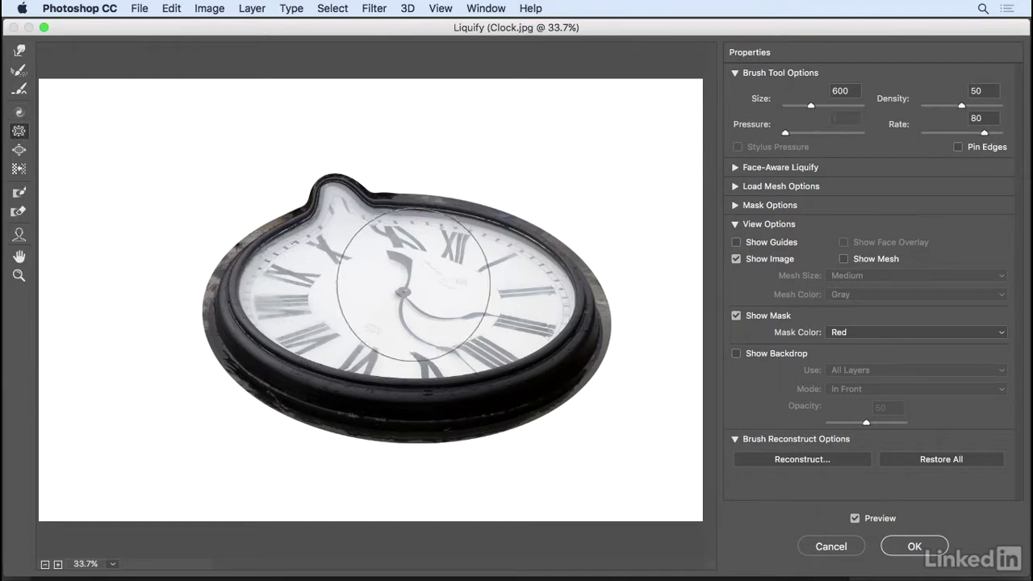
{"action": "left_click_drag", "start_coordinate": [409, 291], "coordinate": [407, 293]}
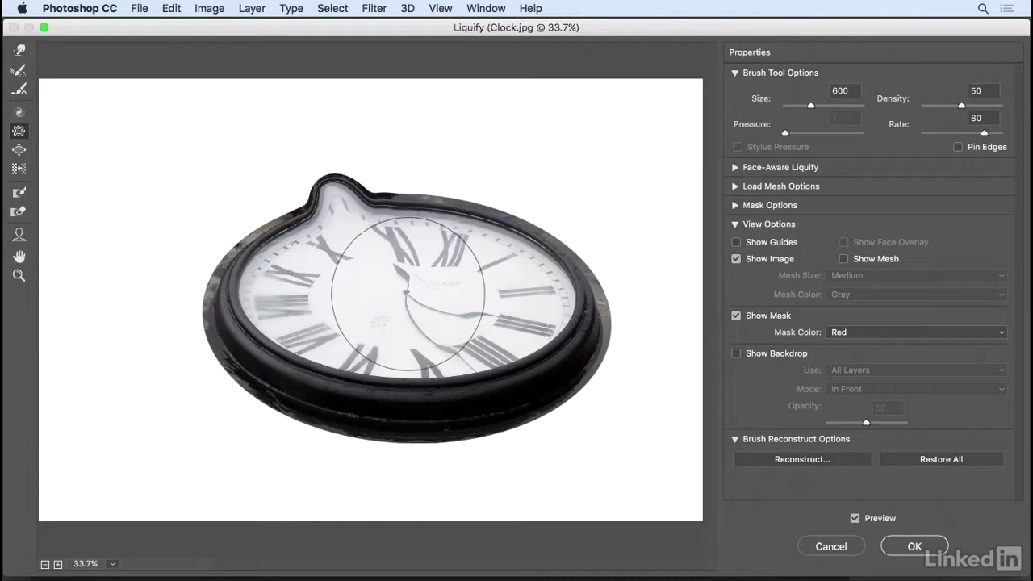
{"action": "key", "text": "alt"}
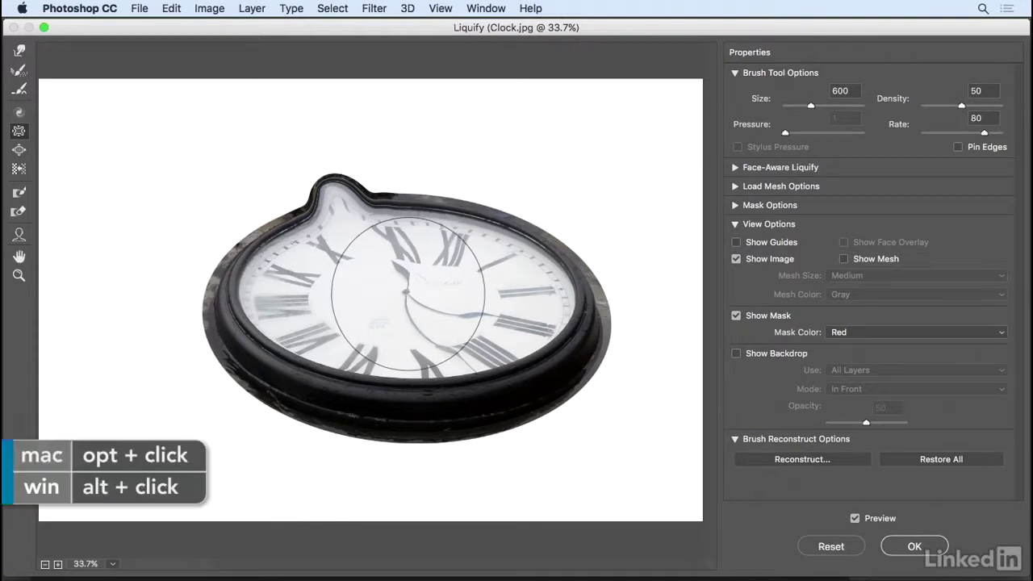
{"action": "left_click_drag", "start_coordinate": [407, 294], "coordinate": [424, 301]}
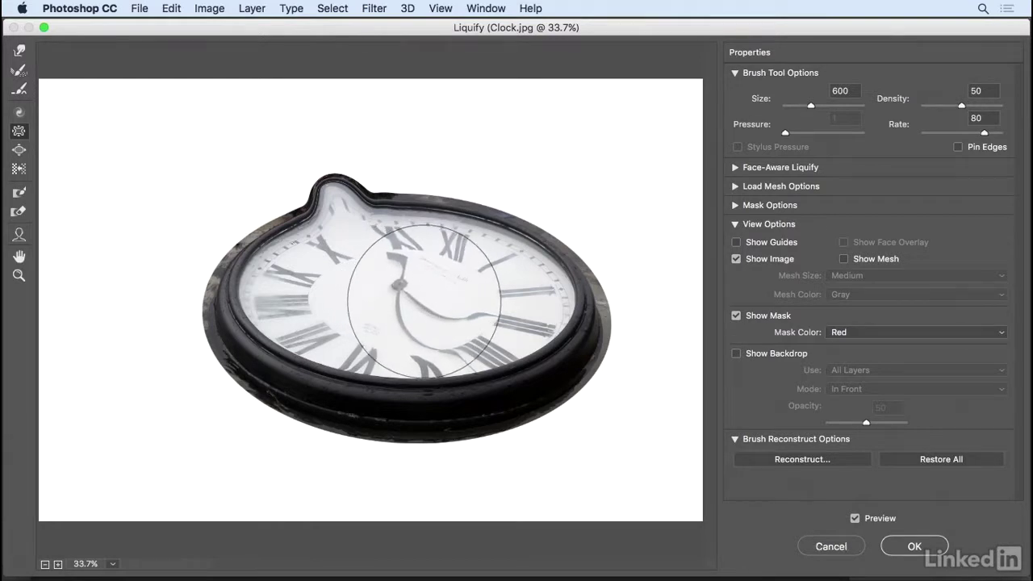
Twirl along the clock's upper rim with a size 600 brush and push its lower-left rim inward with Push Left at size 500
{"action": "left_click", "coordinate": [20, 111]}
{"action": "left_click_drag", "start_coordinate": [352, 227], "coordinate": [478, 233]}
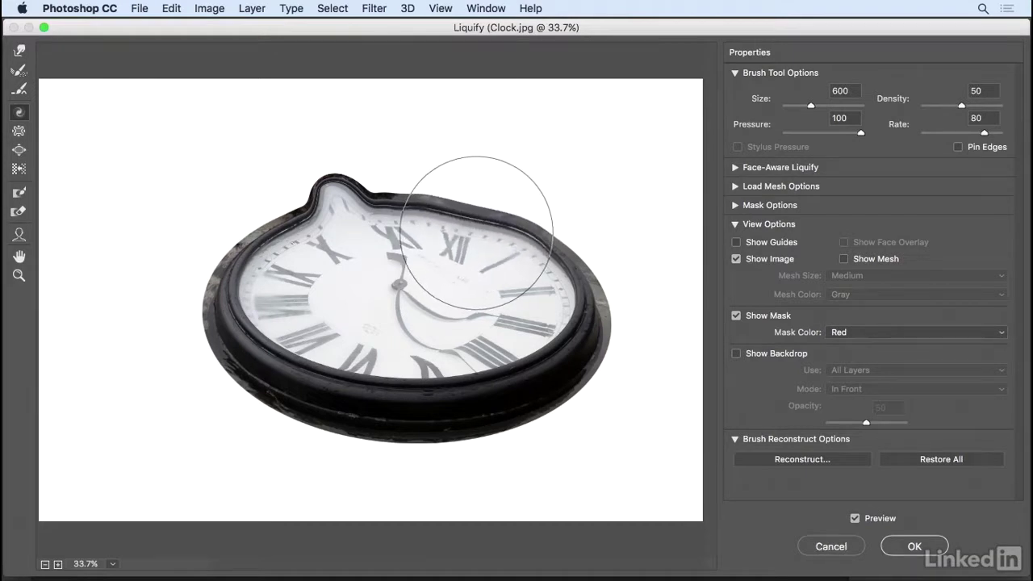
{"action": "left_click", "coordinate": [18, 169]}
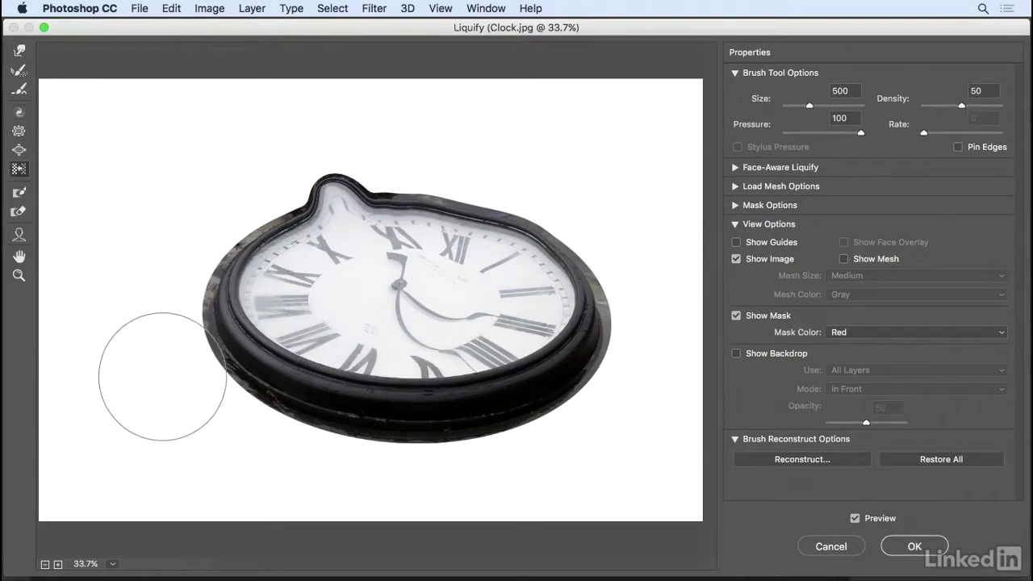
{"action": "mouse_move", "coordinate": [163, 359]}
{"action": "left_mouse_down"}
{"action": "mouse_move", "coordinate": [187, 180]}
{"action": "mouse_move", "coordinate": [179, 165]}
{"action": "mouse_move", "coordinate": [180, 374]}
{"action": "left_mouse_up"}
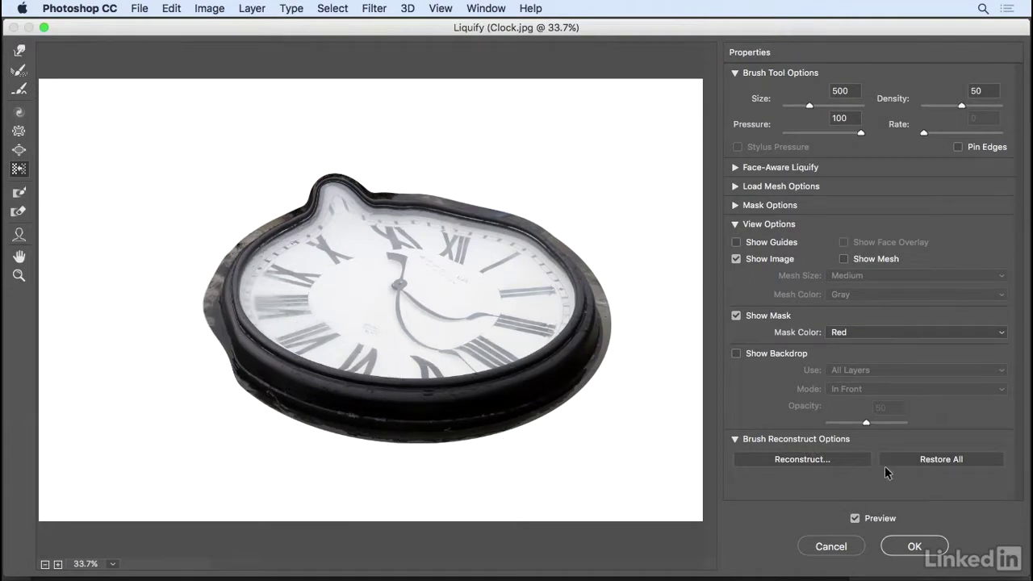
Restore all Liquify distortions on the clock and briefly show the backdrop of all layers
{"action": "left_click", "coordinate": [947, 458]}
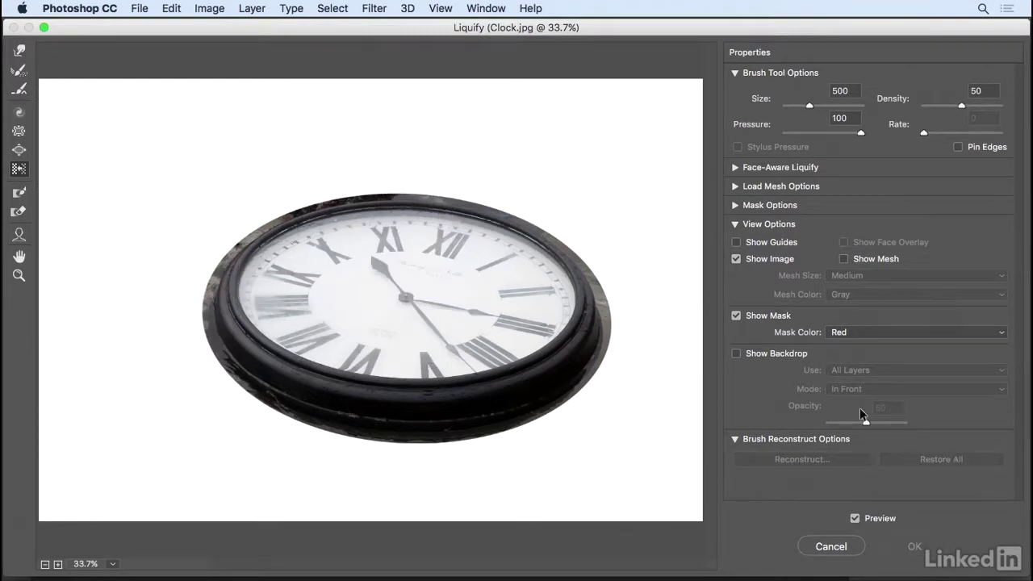
{"action": "left_click", "coordinate": [736, 353]}
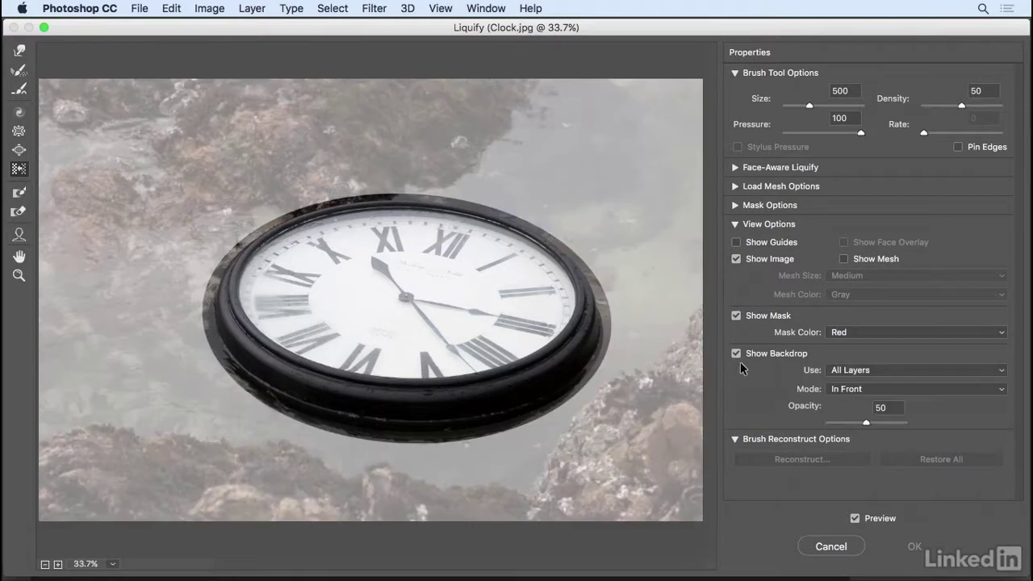
{"action": "left_click", "coordinate": [735, 353]}
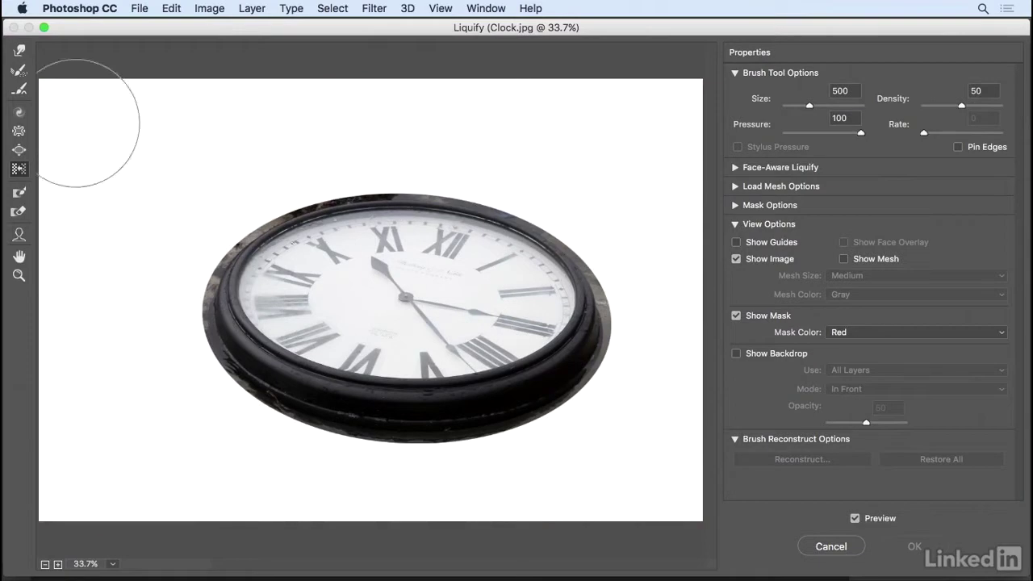
Warp the clock's upper and right rim into irregular waves with the Forward Warp tool at size 300
{"action": "left_click", "coordinate": [15, 53]}
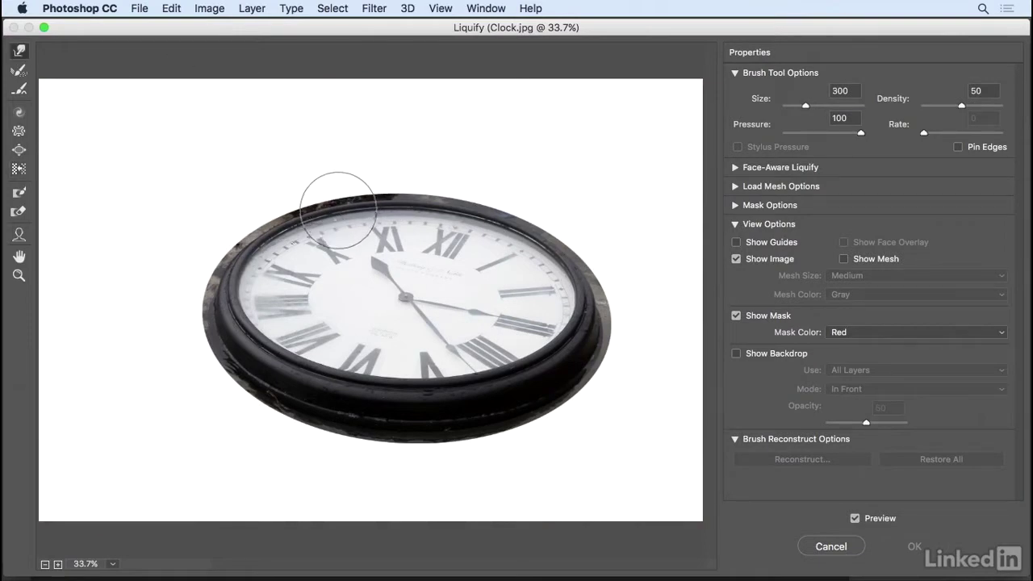
{"action": "mouse_move", "coordinate": [338, 208]}
{"action": "left_mouse_down"}
{"action": "mouse_move", "coordinate": [416, 207]}
{"action": "mouse_move", "coordinate": [419, 196]}
{"action": "mouse_move", "coordinate": [484, 220]}
{"action": "mouse_move", "coordinate": [493, 211]}
{"action": "mouse_move", "coordinate": [534, 251]}
{"action": "mouse_move", "coordinate": [536, 230]}
{"action": "mouse_move", "coordinate": [560, 265]}
{"action": "mouse_move", "coordinate": [576, 264]}
{"action": "mouse_move", "coordinate": [582, 307]}
{"action": "mouse_move", "coordinate": [600, 307]}
{"action": "mouse_move", "coordinate": [559, 367]}
{"action": "left_mouse_up"}
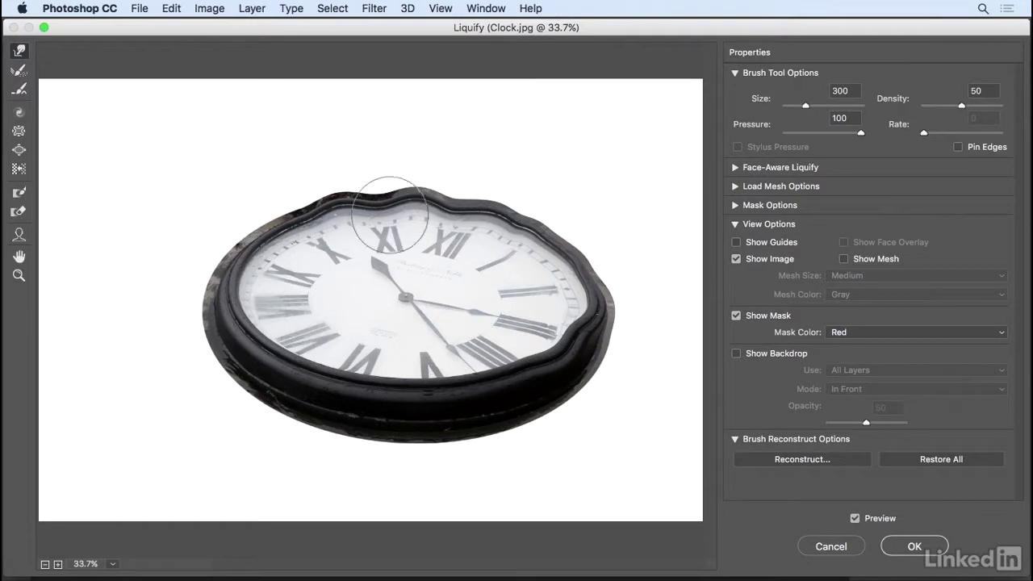
{"action": "mouse_move", "coordinate": [338, 209]}
{"action": "left_mouse_down"}
{"action": "mouse_move", "coordinate": [283, 215]}
{"action": "mouse_move", "coordinate": [334, 195]}
{"action": "left_mouse_up"}
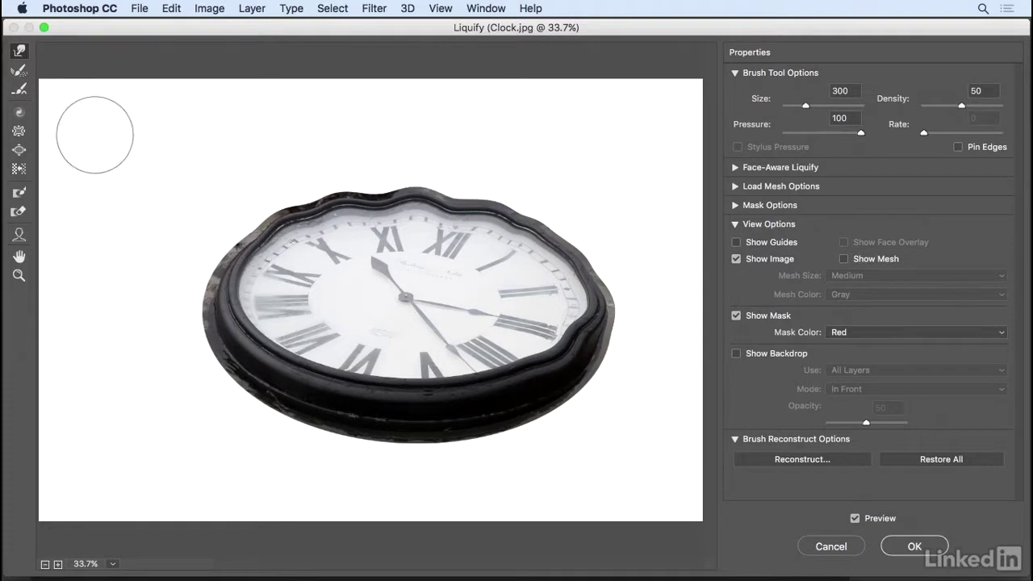
Freeze the upper numerals of the dial with a size 100 mask stroke arcing from X to I
{"action": "left_click", "coordinate": [18, 112]}
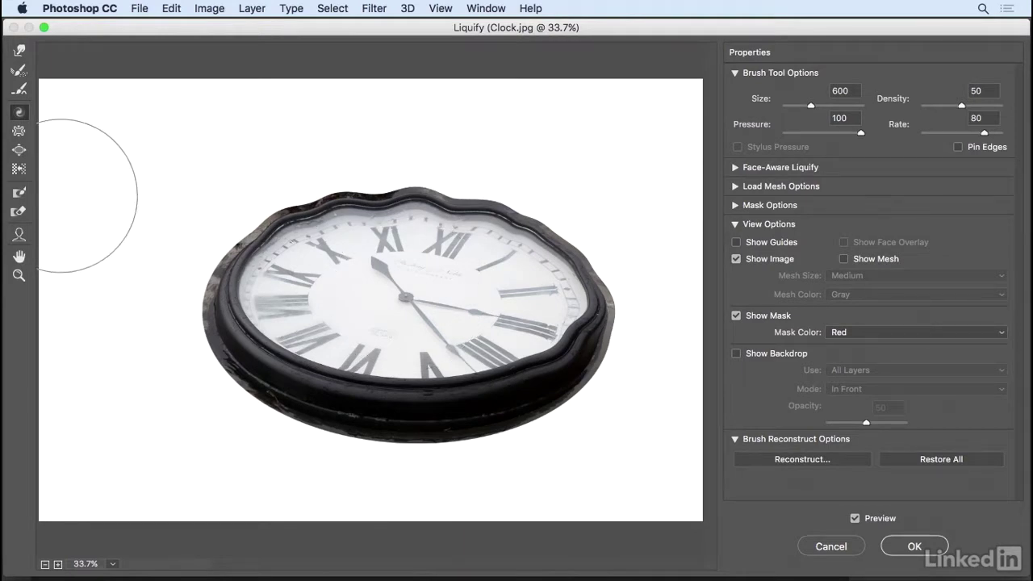
{"action": "left_click", "coordinate": [21, 195]}
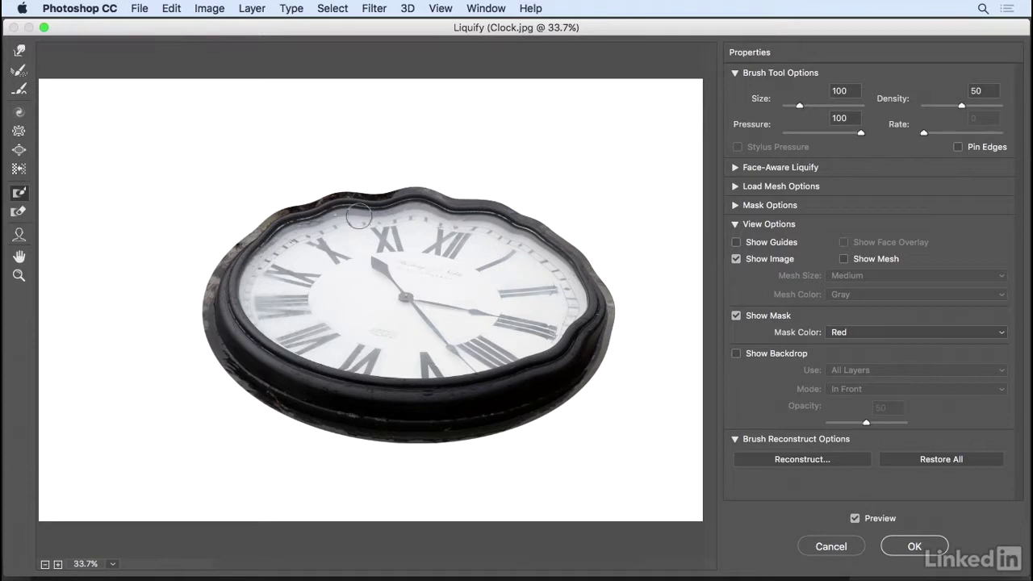
{"action": "mouse_move", "coordinate": [372, 242]}
{"action": "left_mouse_down"}
{"action": "mouse_move", "coordinate": [430, 244]}
{"action": "mouse_move", "coordinate": [476, 260]}
{"action": "mouse_move", "coordinate": [505, 295]}
{"action": "left_mouse_up"}
{"action": "mouse_move", "coordinate": [468, 255]}
{"action": "left_mouse_down"}
{"action": "mouse_move", "coordinate": [357, 233]}
{"action": "mouse_move", "coordinate": [394, 226]}
{"action": "mouse_move", "coordinate": [425, 228]}
{"action": "mouse_move", "coordinate": [347, 241]}
{"action": "mouse_move", "coordinate": [311, 254]}
{"action": "left_mouse_up"}
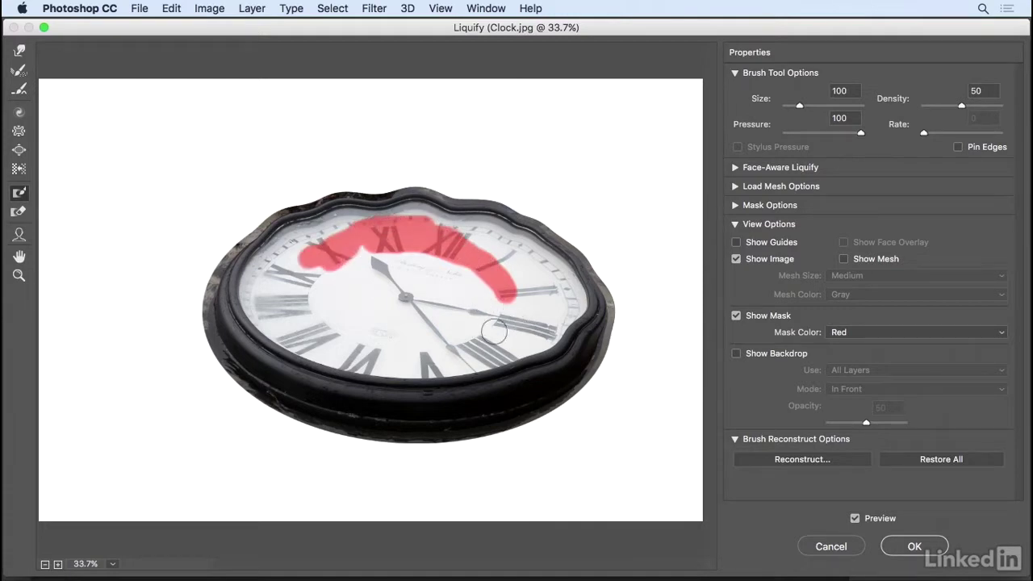
Twirl the clock hands around the dial's centre and at the hour hand's tip with a size 300 brush
{"action": "left_click", "coordinate": [19, 112]}
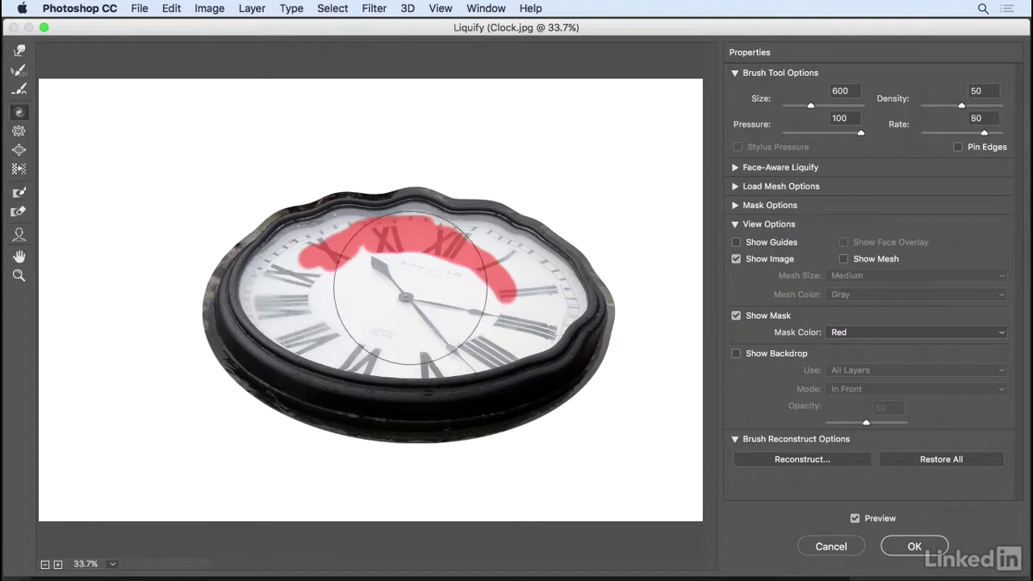
{"action": "key", "text": "bracketleft"}
{"action": "key", "text": "bracketleft"}
{"action": "key", "text": "bracketleft"}
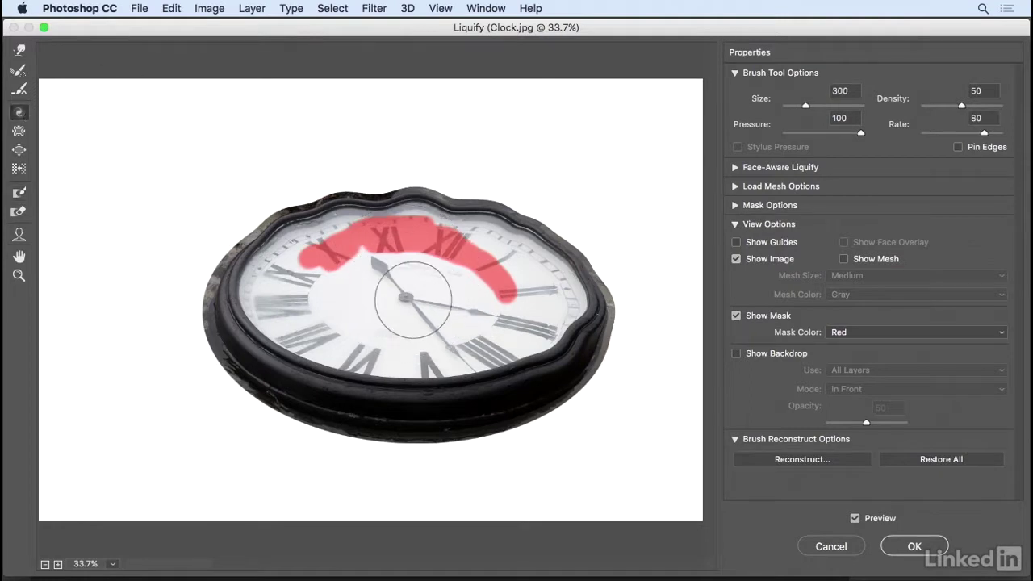
{"action": "left_click_drag", "start_coordinate": [405, 295], "coordinate": [379, 272]}
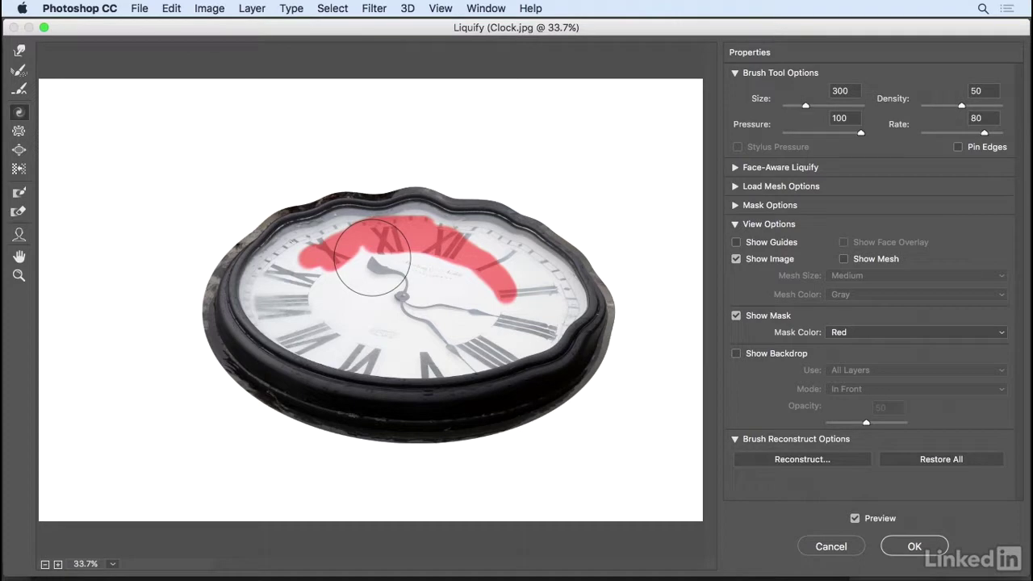
{"action": "left_click_drag", "start_coordinate": [376, 258], "coordinate": [376, 258]}
Thaw the frozen area over the numerals with a size 250 brush and apply the Liquify filter
{"action": "left_click", "coordinate": [20, 211]}
{"action": "mouse_move", "coordinate": [297, 247]}
{"action": "left_mouse_down"}
{"action": "mouse_move", "coordinate": [308, 255]}
{"action": "mouse_move", "coordinate": [395, 240]}
{"action": "mouse_move", "coordinate": [516, 290]}
{"action": "left_mouse_up"}
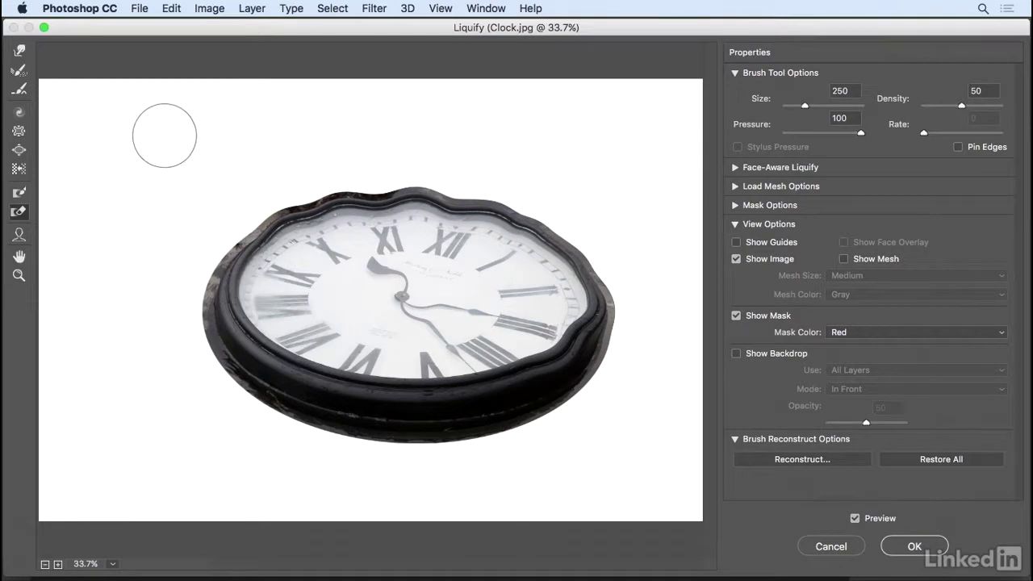
{"action": "left_click", "coordinate": [919, 546]}
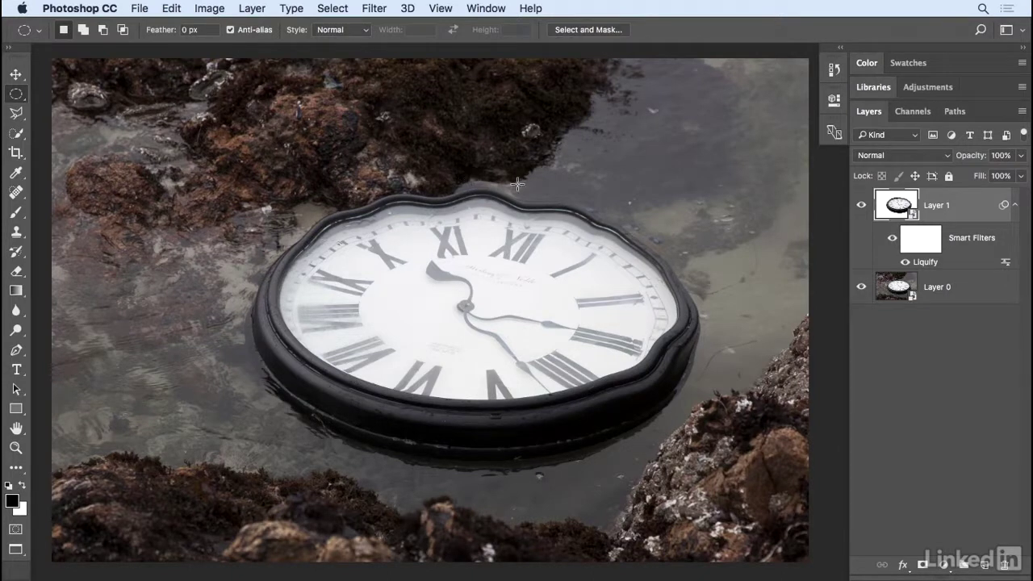
Start a Path Blur from the Blur Gallery on Layer 0
{"action": "left_click", "coordinate": [944, 289]}
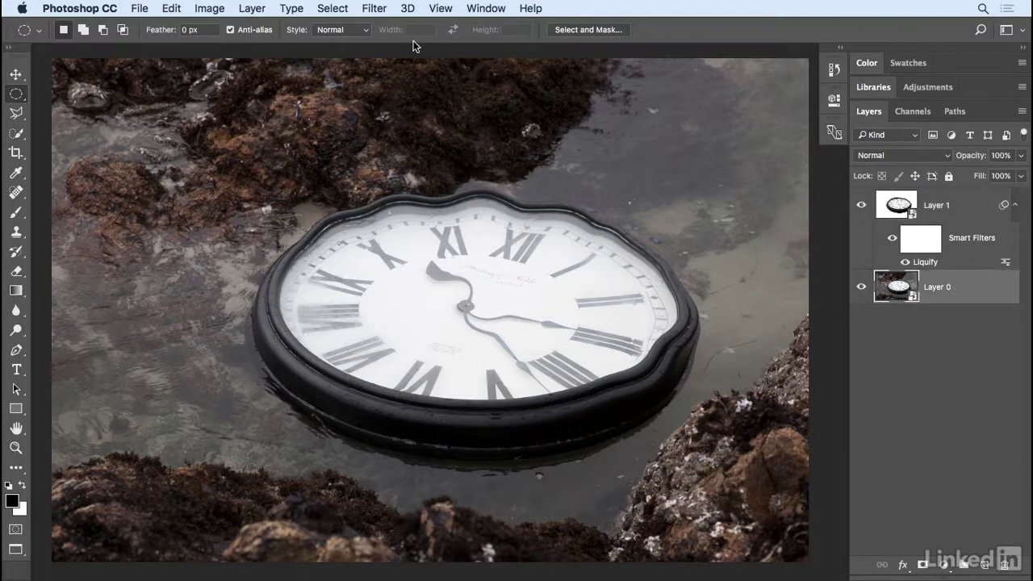
{"action": "left_click", "coordinate": [369, 10]}
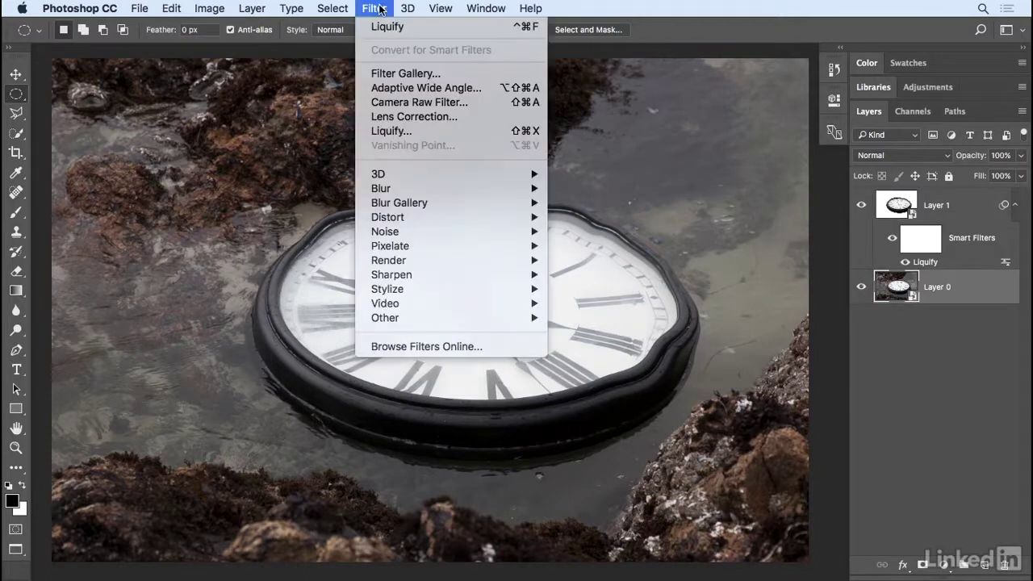
{"action": "mouse_move", "coordinate": [451, 202]}
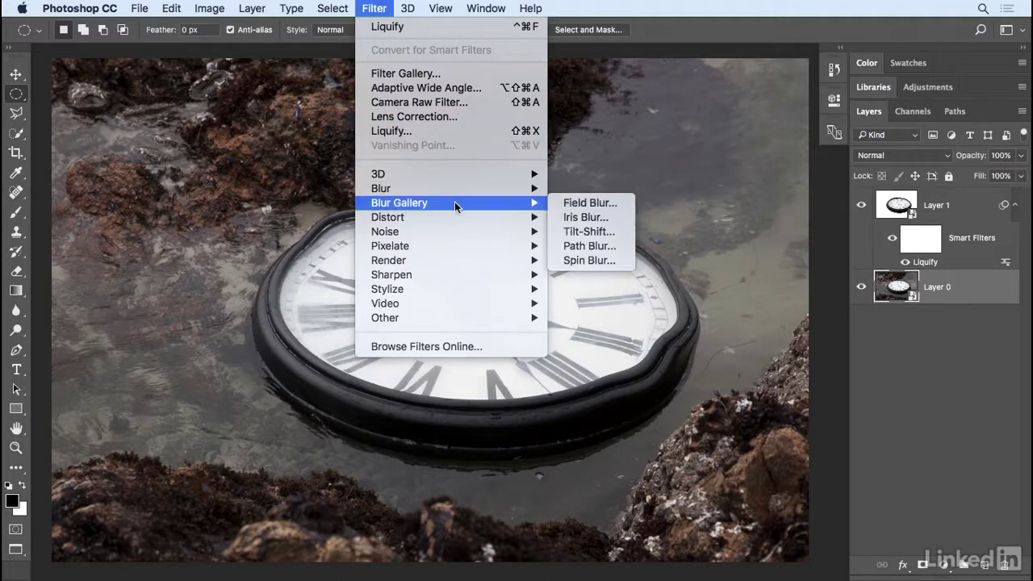
{"action": "left_click", "coordinate": [605, 243]}
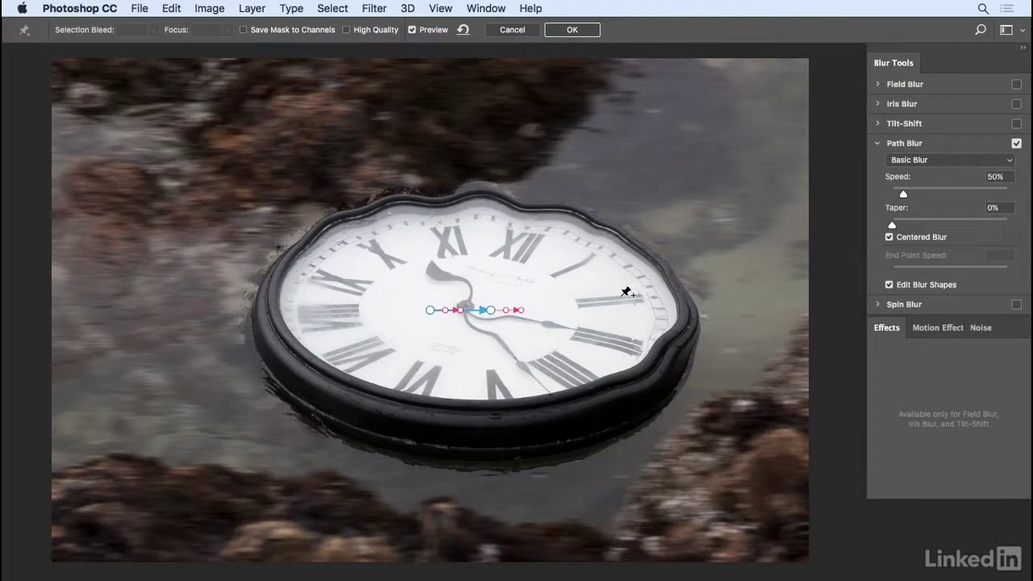
Stretch the blur path from the lower-left rocks to the lower-right rocks and bow it downward beneath the clock
{"action": "left_click_drag", "start_coordinate": [430, 310], "coordinate": [212, 504]}
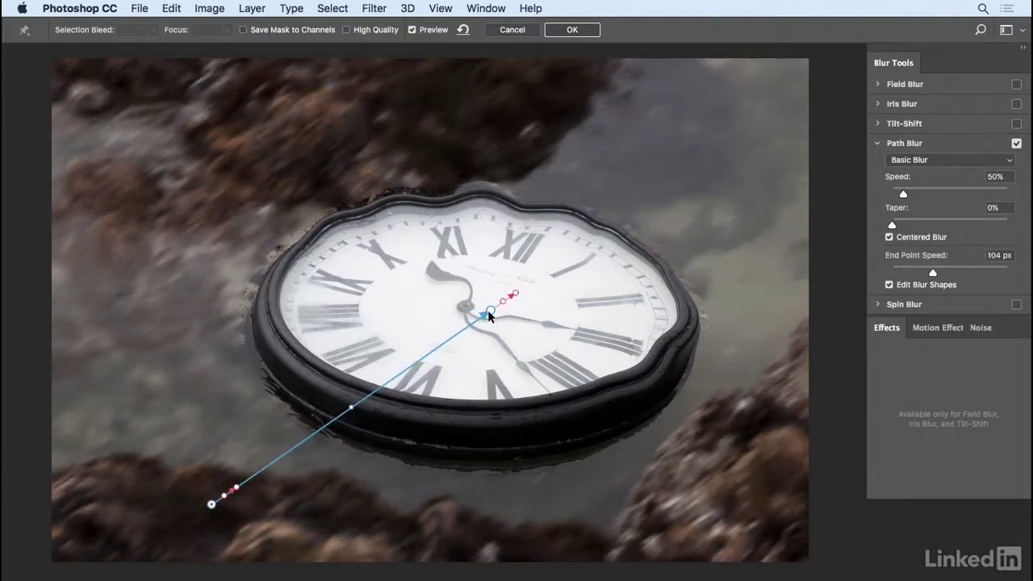
{"action": "left_click_drag", "start_coordinate": [491, 309], "coordinate": [734, 424]}
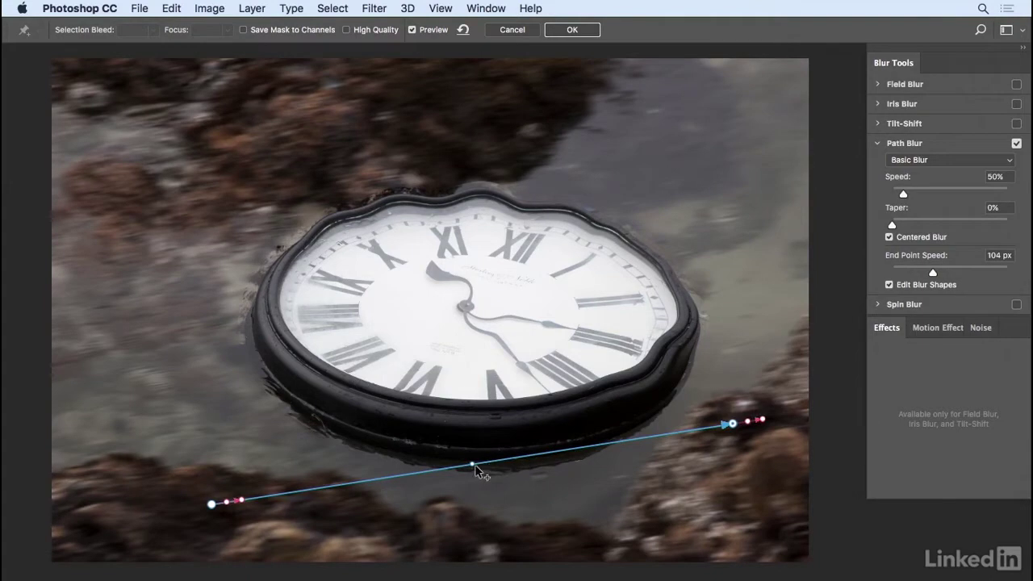
{"action": "left_click_drag", "start_coordinate": [473, 465], "coordinate": [489, 521]}
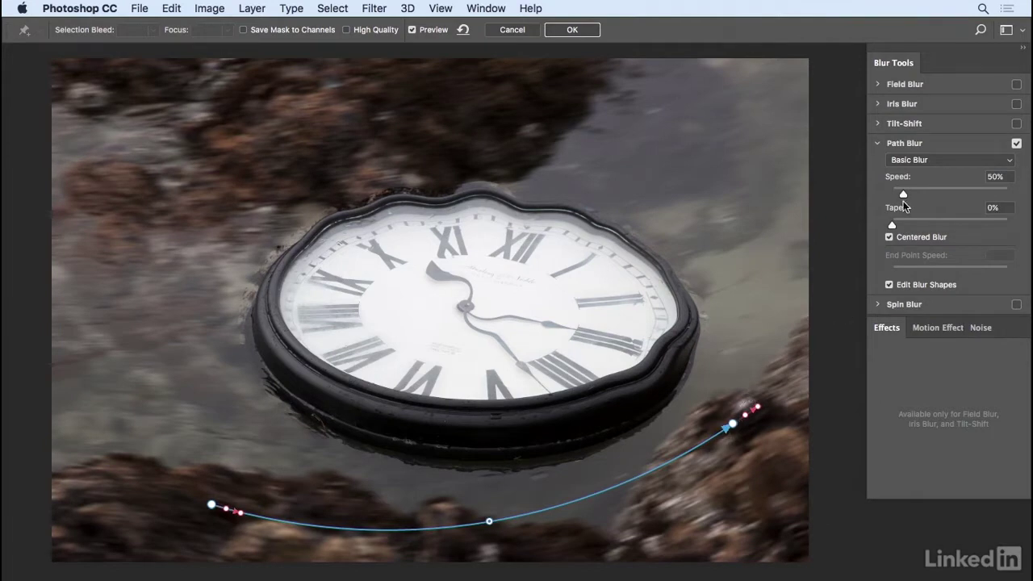
Set the path blur speed to 59% and bend the blur shape at the path's right end point
{"action": "mouse_move", "coordinate": [903, 195]}
{"action": "left_mouse_down"}
{"action": "mouse_move", "coordinate": [926, 194]}
{"action": "mouse_move", "coordinate": [906, 196]}
{"action": "left_mouse_up"}
{"action": "left_click", "coordinate": [733, 425]}
{"action": "double_click", "coordinate": [734, 424]}
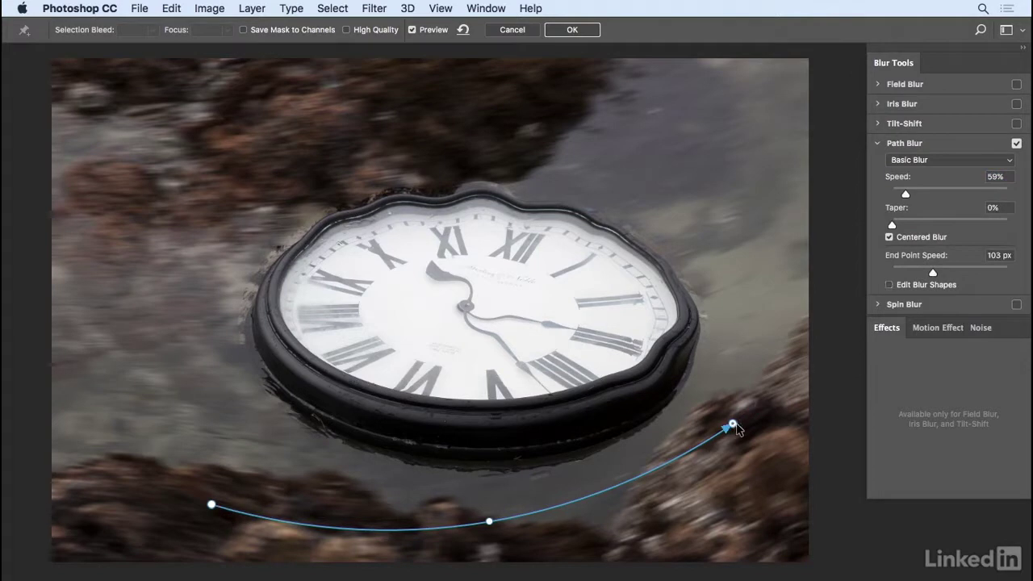
{"action": "double_click", "coordinate": [733, 425]}
{"action": "left_click_drag", "start_coordinate": [747, 419], "coordinate": [752, 426]}
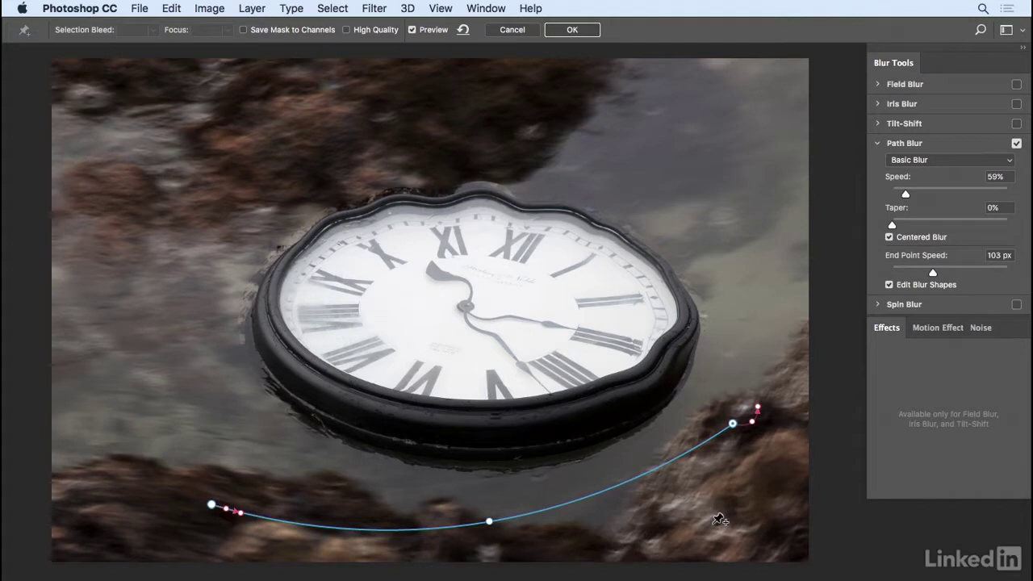
Draw a second blur path arcing from the water left of the clock over the upper rocks, and apply the Path Blur
{"action": "left_click", "coordinate": [557, 471]}
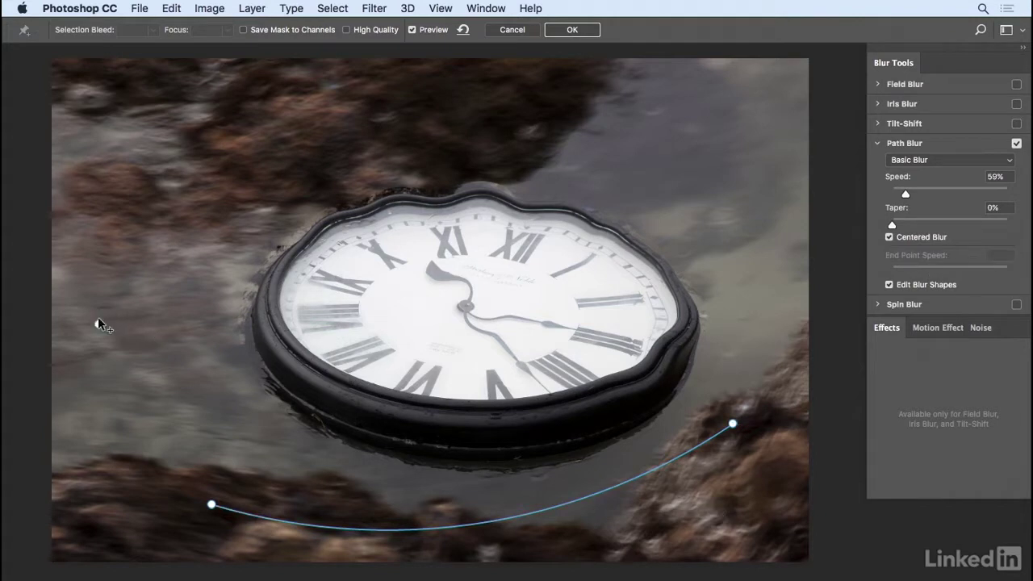
{"action": "left_click", "coordinate": [268, 156]}
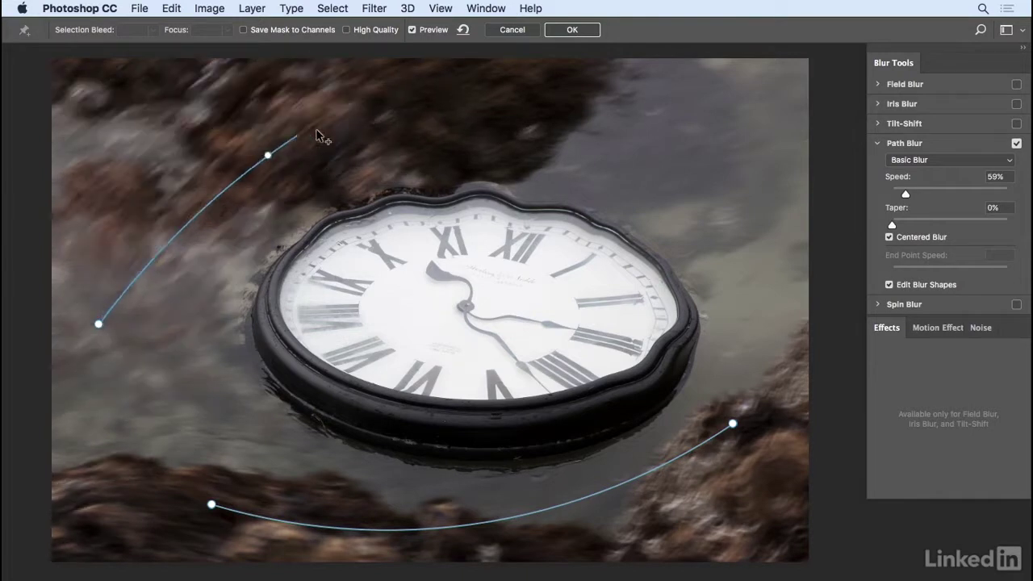
{"action": "left_click", "coordinate": [557, 102]}
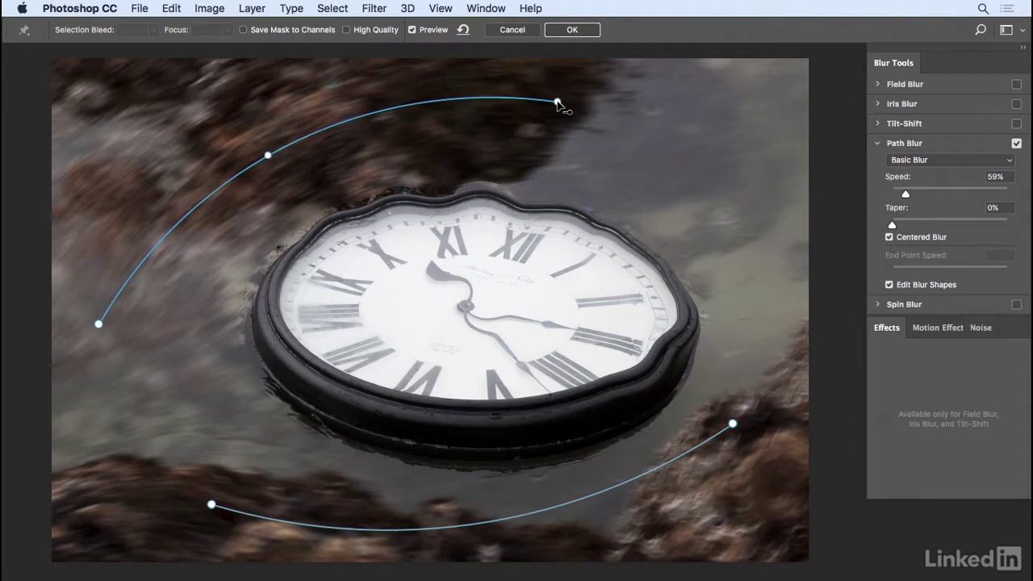
{"action": "left_click", "coordinate": [557, 103]}
{"action": "left_click", "coordinate": [572, 106]}
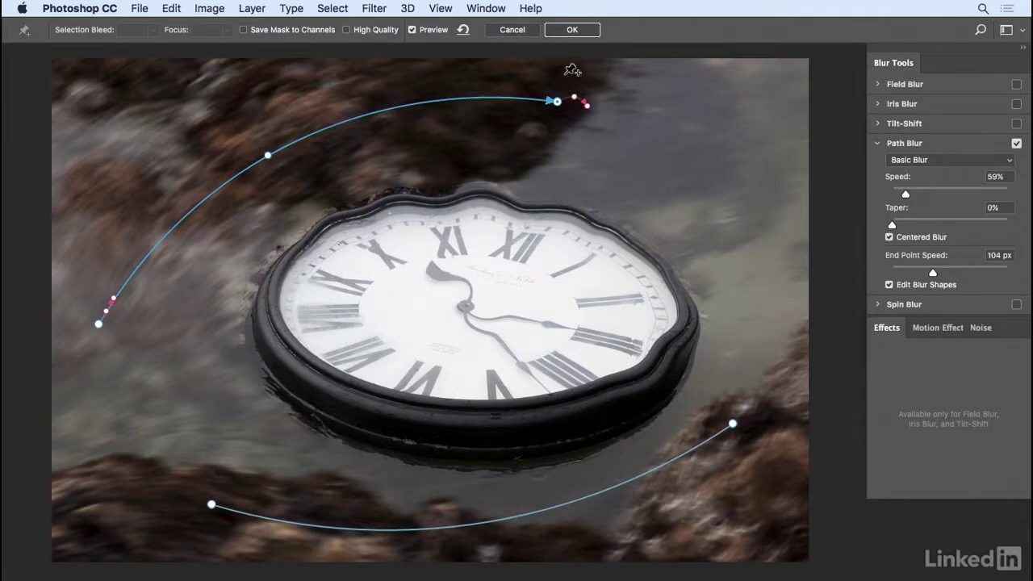
{"action": "left_click", "coordinate": [584, 30]}
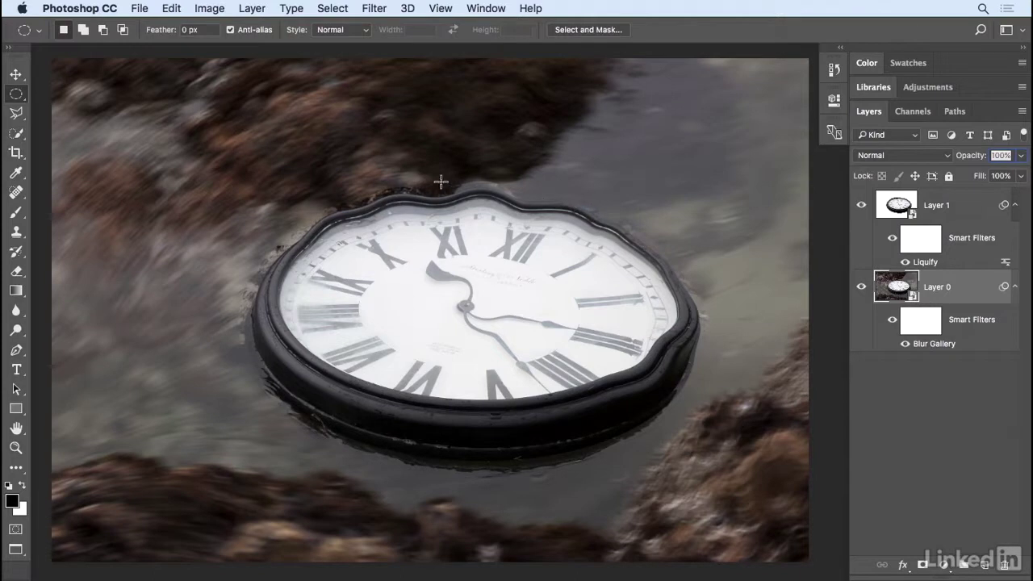
Add a layer mask to Layer 1 and paint black around the clock's outer rim with a size 60 brush
{"action": "left_click", "coordinate": [891, 205]}
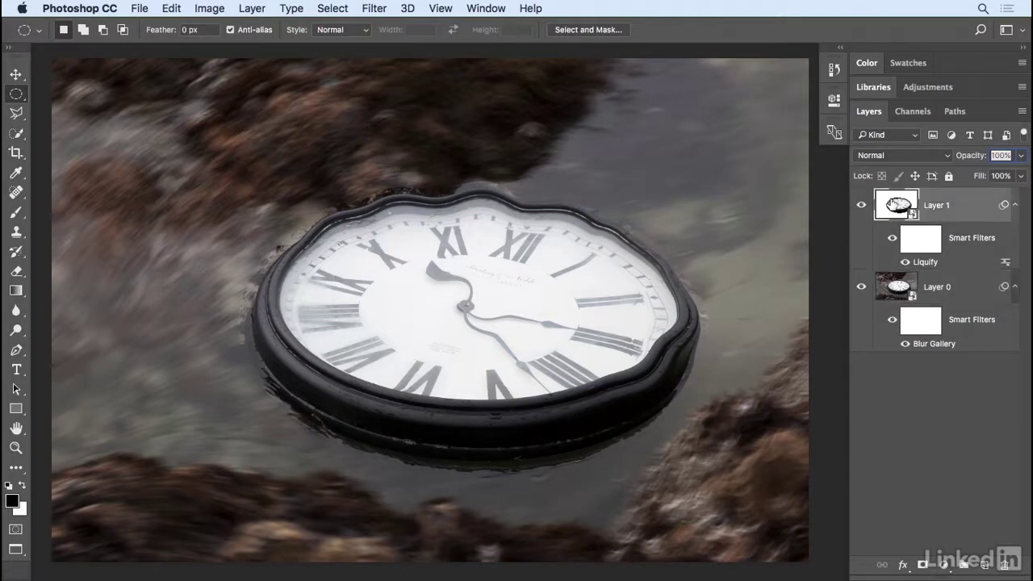
{"action": "left_click", "coordinate": [922, 564]}
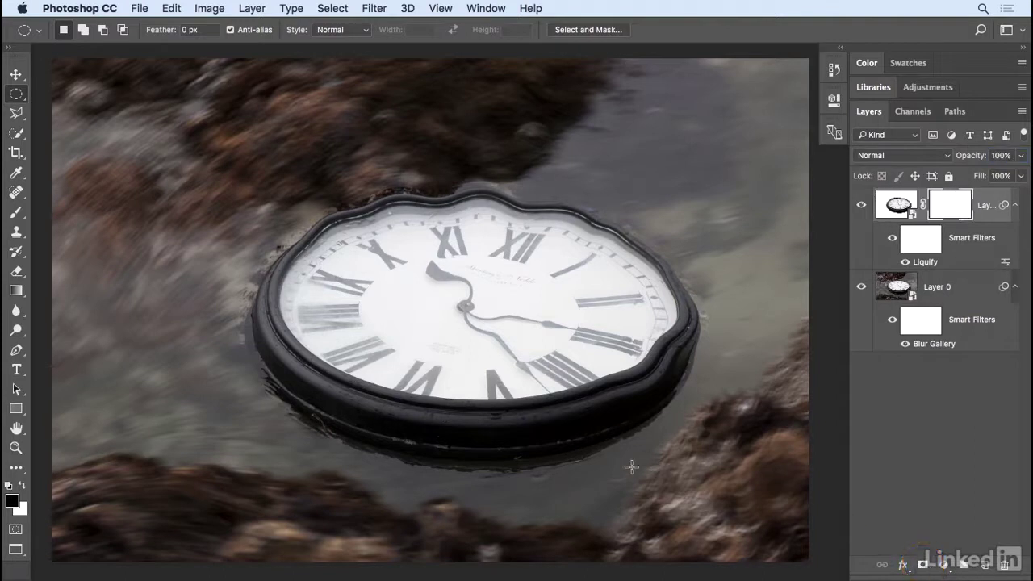
{"action": "key", "text": "b"}
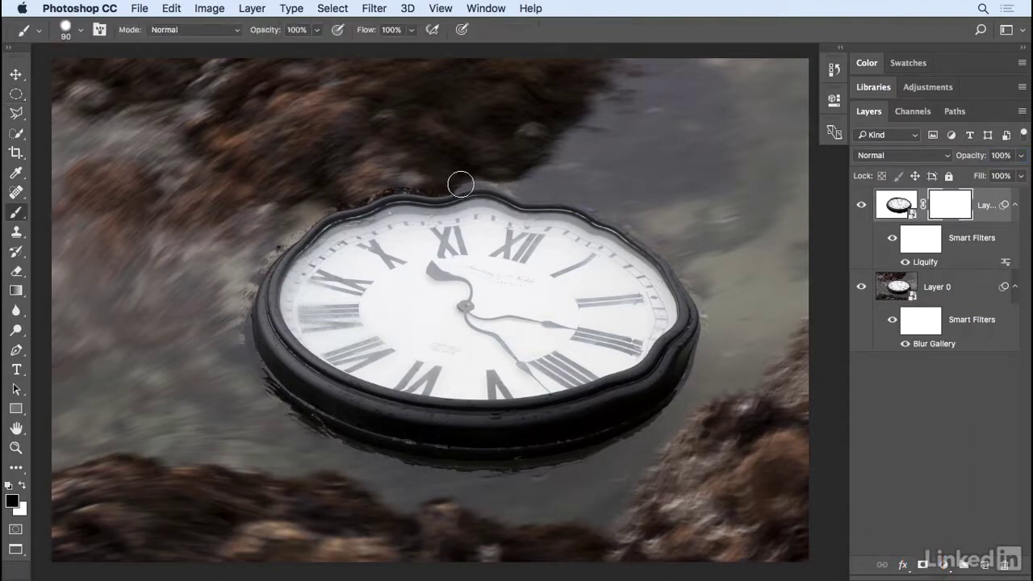
{"action": "key", "text": "bracketleft"}
{"action": "key", "text": "bracketleft"}
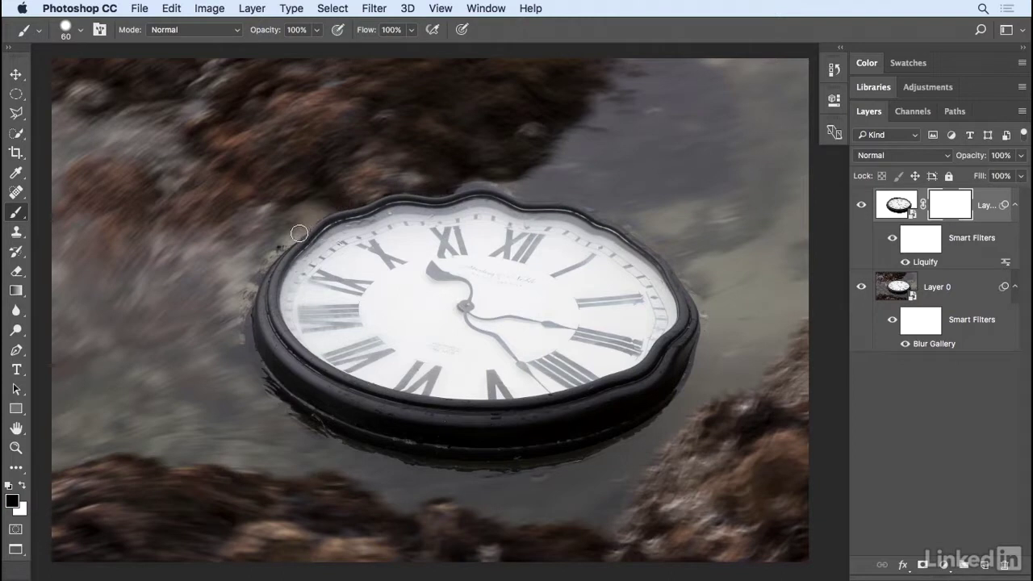
{"action": "mouse_move", "coordinate": [242, 351]}
{"action": "left_mouse_down"}
{"action": "mouse_move", "coordinate": [329, 175]}
{"action": "mouse_move", "coordinate": [352, 194]}
{"action": "mouse_move", "coordinate": [347, 202]}
{"action": "mouse_move", "coordinate": [376, 185]}
{"action": "mouse_move", "coordinate": [491, 177]}
{"action": "mouse_move", "coordinate": [620, 217]}
{"action": "left_mouse_up"}
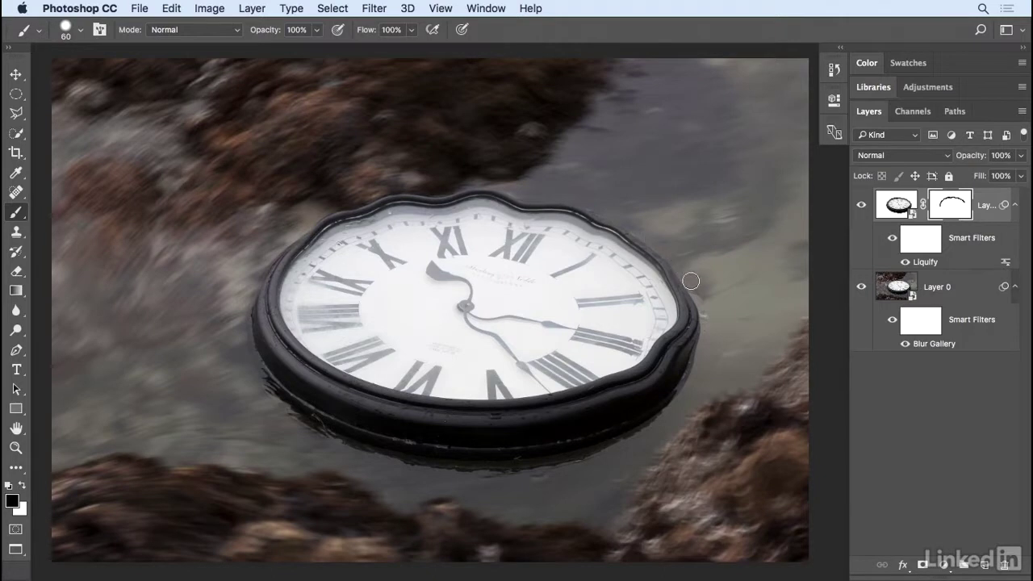
{"action": "mouse_move", "coordinate": [696, 292]}
{"action": "left_mouse_down"}
{"action": "mouse_move", "coordinate": [694, 392]}
{"action": "mouse_move", "coordinate": [713, 348]}
{"action": "mouse_move", "coordinate": [681, 393]}
{"action": "left_mouse_up"}
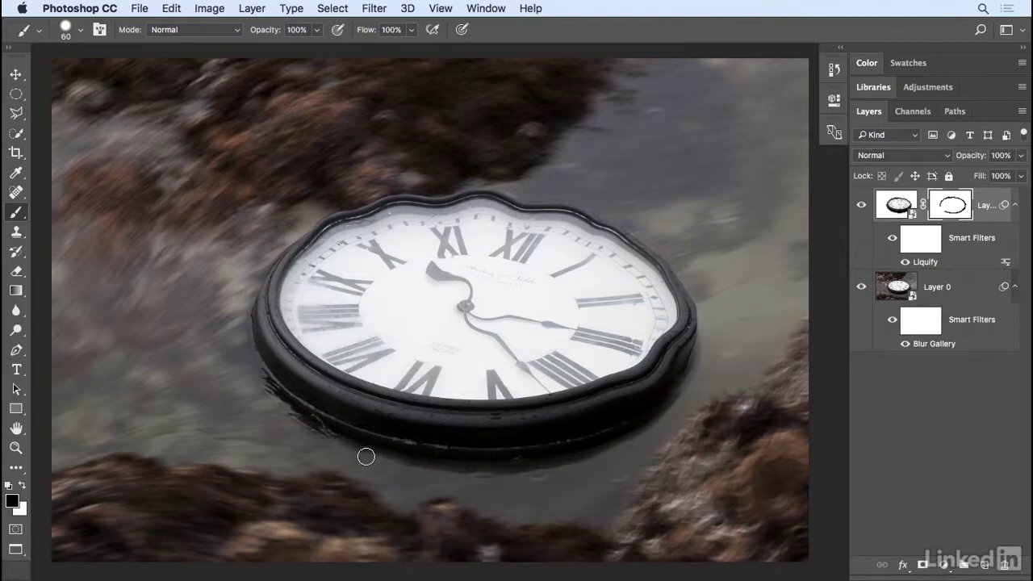
{"action": "mouse_move", "coordinate": [335, 435]}
{"action": "left_mouse_down"}
{"action": "mouse_move", "coordinate": [286, 408]}
{"action": "mouse_move", "coordinate": [241, 325]}
{"action": "left_mouse_up"}
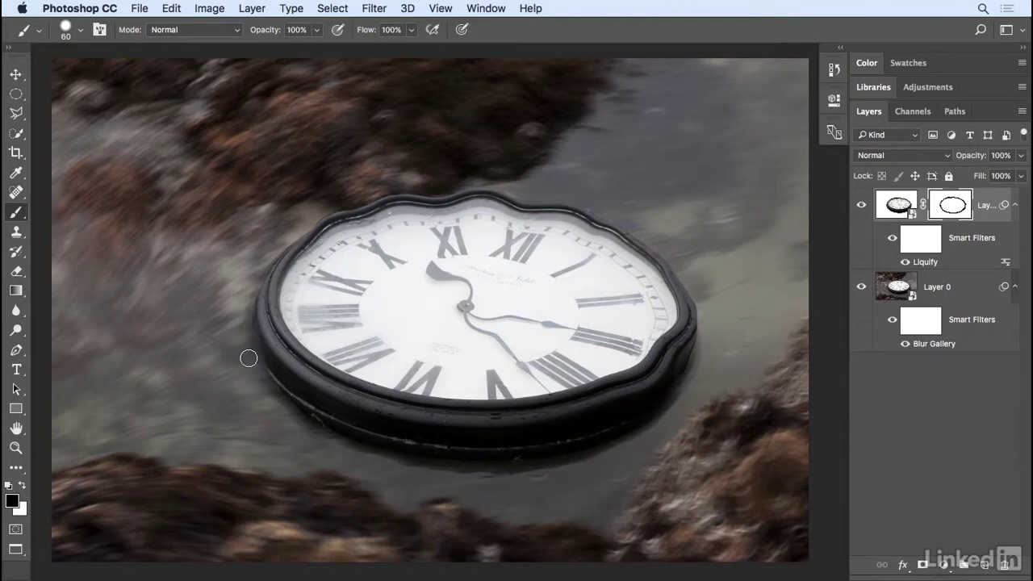
Paint white on the mask to restore the clock's left rim, and switch the foreground colour back to black
{"action": "key", "text": "x"}
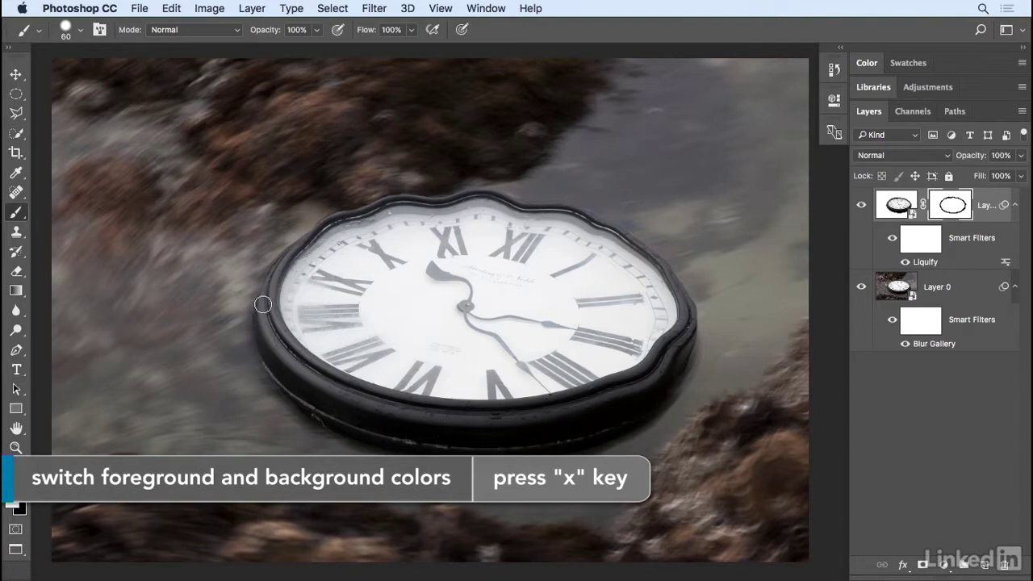
{"action": "left_click_drag", "start_coordinate": [255, 311], "coordinate": [274, 275]}
{"action": "key", "text": "x"}
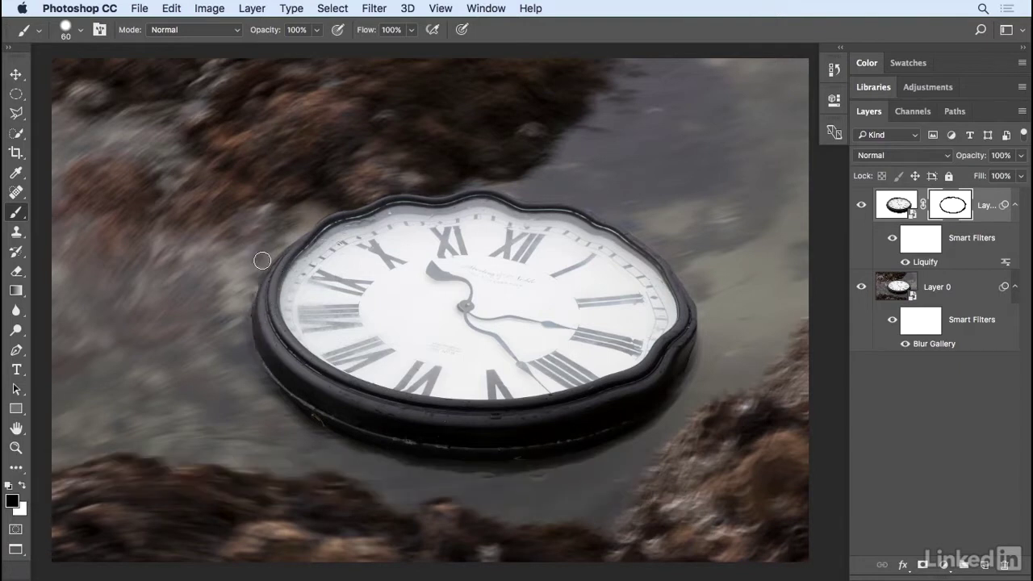